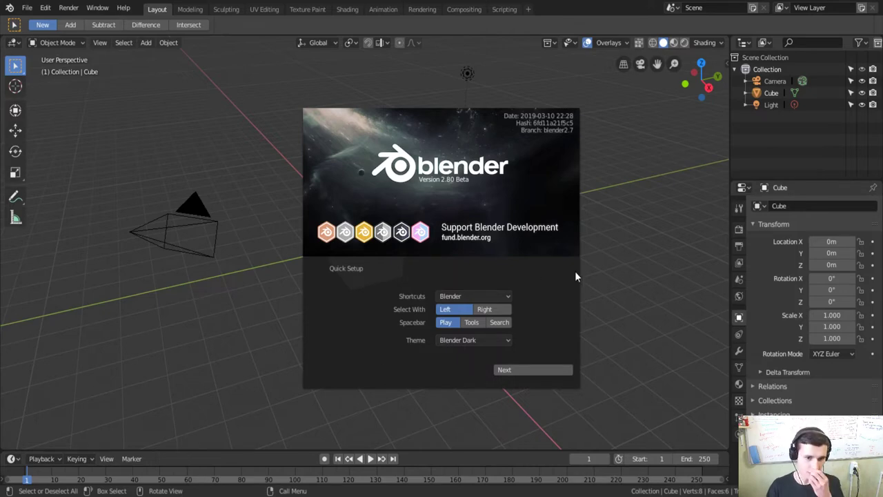
Step: Keep the Blender keymap and Dark theme in quick setup, then start a new Sculpting file
left_click(493, 293)
left_click(491, 294)
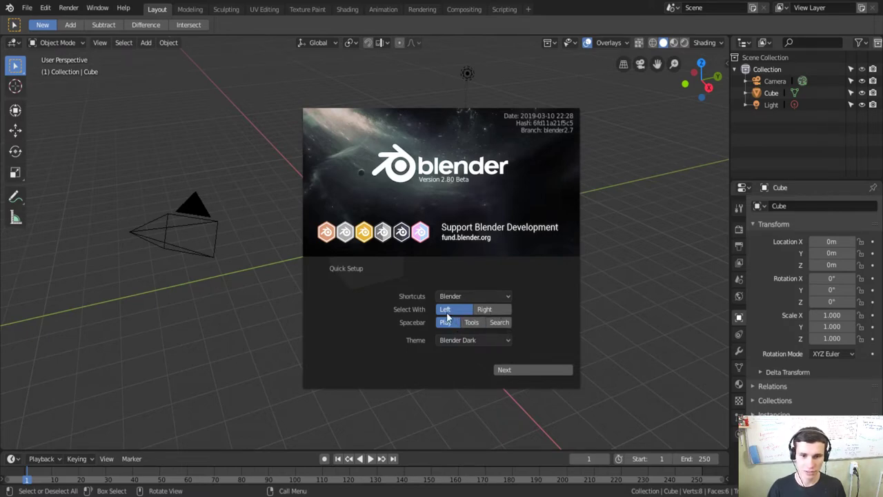
left_click(463, 341)
left_click(531, 369)
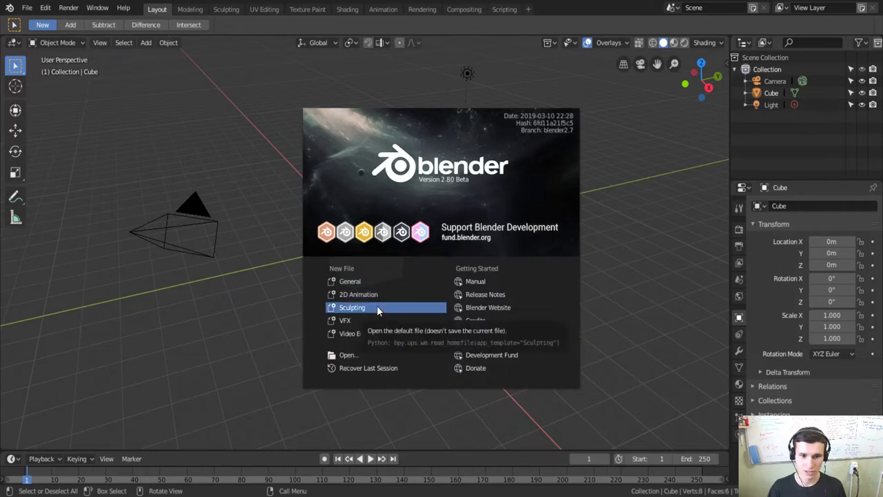
left_click(420, 307)
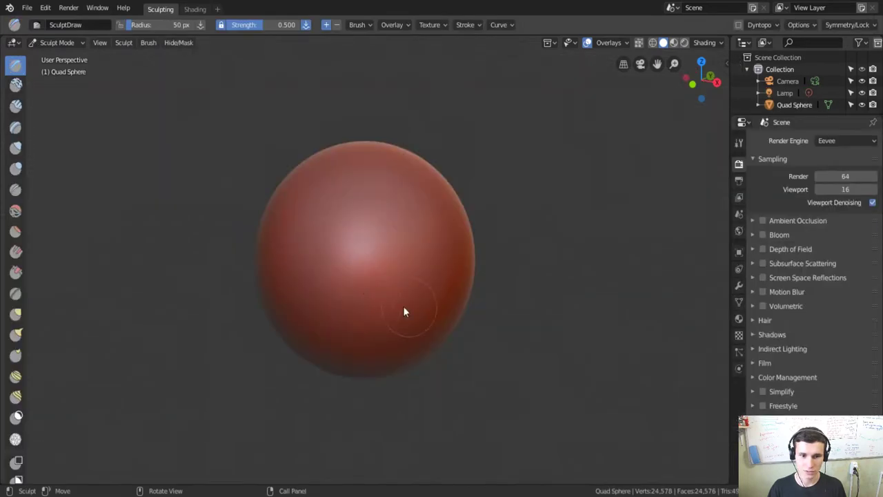
Step: Test two Draw brush strokes on the quad sphere and undo both
mouse_move(369, 243)
left_mouse_down()
mouse_move(386, 292)
mouse_move(329, 258)
mouse_move(354, 262)
left_mouse_up()
key("ctrl+z")
mouse_move(324, 306)
left_mouse_down()
mouse_move(306, 284)
mouse_move(386, 304)
mouse_move(387, 315)
mouse_move(341, 217)
mouse_move(397, 261)
left_mouse_up()
key("ctrl+z")
key("ctrl+z")
Step: Try a Clay brush stroke, undo it, and dismiss the shading popup
key("ctrl+z")
left_click(15, 84)
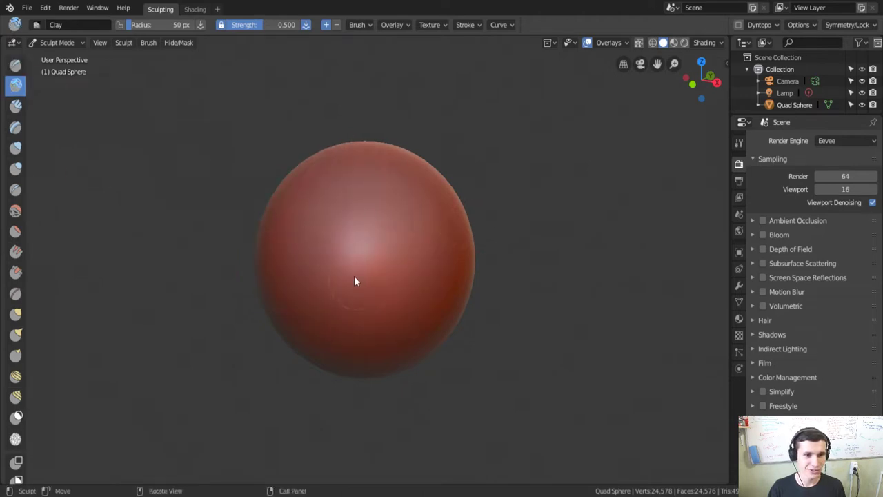
mouse_move(417, 289)
left_mouse_down()
mouse_move(324, 334)
mouse_move(432, 201)
mouse_move(374, 238)
left_mouse_up()
key("ctrl+z")
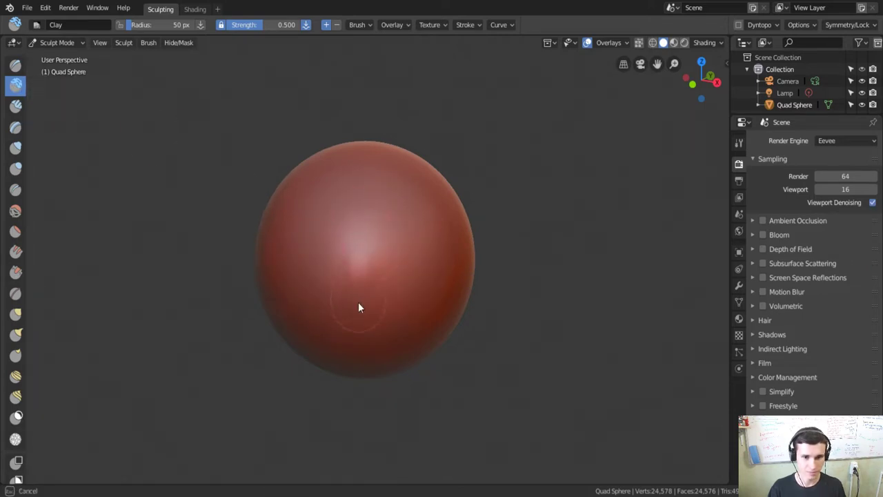
right_click(352, 261)
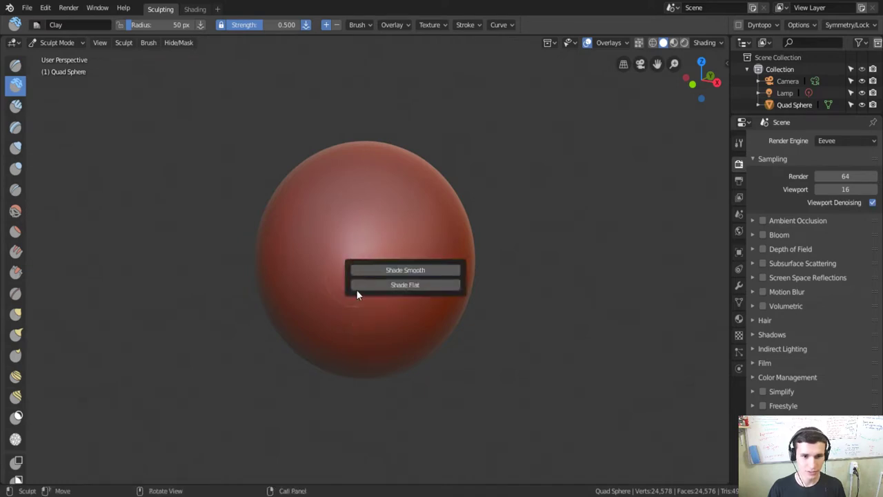
key("ctrl+z")
key("ctrl+z")
key("ctrl+z")
Step: Test a Clay Strips stroke across the sphere and undo it back to smooth
left_click(17, 109)
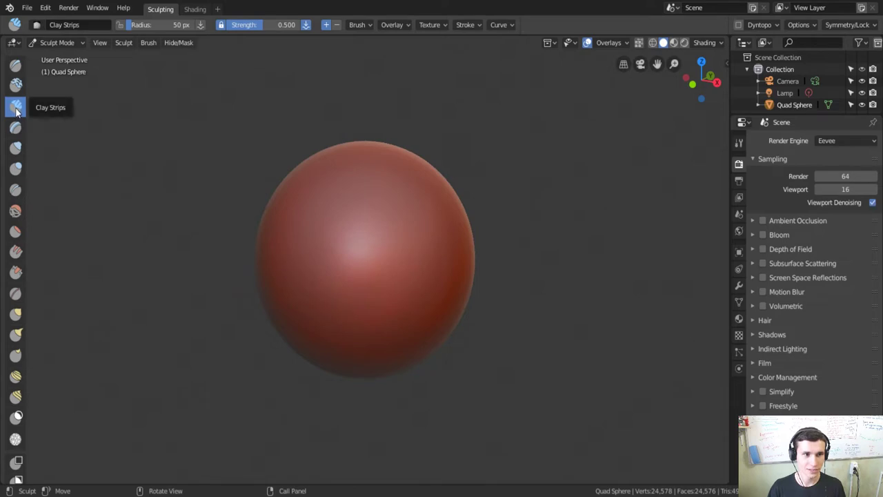
left_click_drag(357, 303, 322, 226)
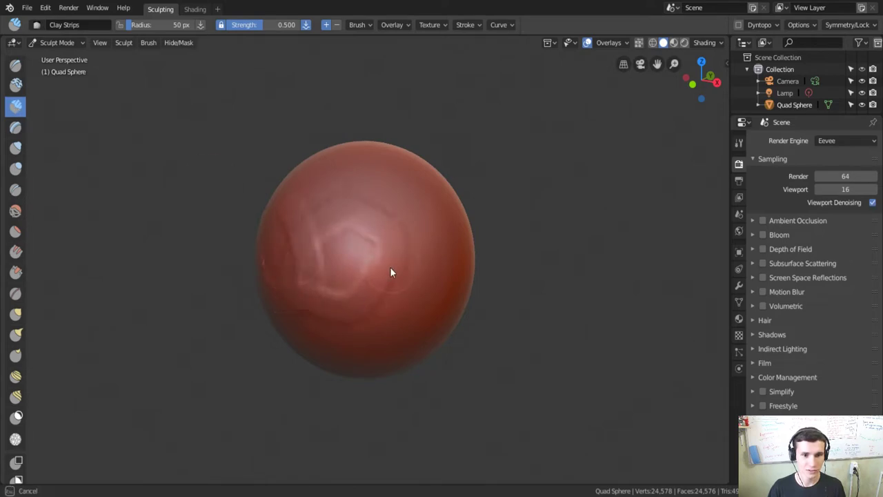
left_click_drag(344, 330, 398, 292)
key("ctrl+z")
scroll(360, 269, "down", 2)
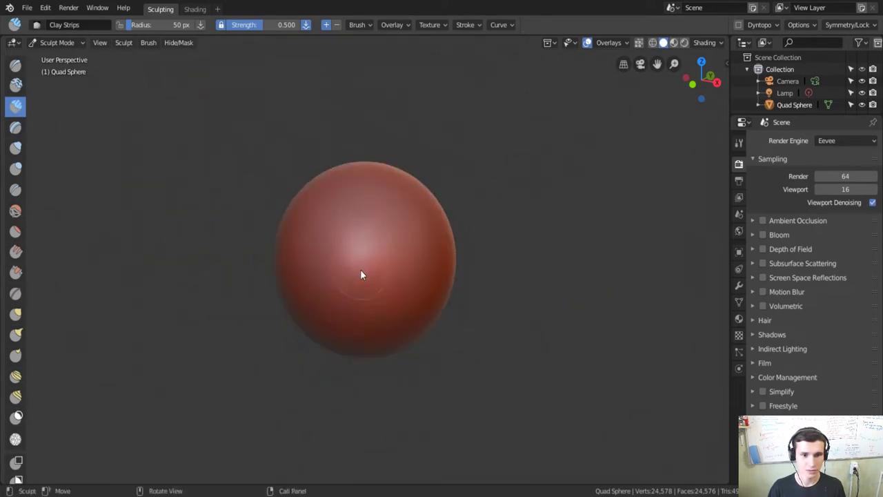
mouse_move(360, 269)
middle_mouse_down()
mouse_move(315, 266)
mouse_move(399, 246)
mouse_move(385, 250)
middle_mouse_up()
mouse_move(454, 247)
middle_mouse_down()
mouse_move(403, 258)
mouse_move(402, 199)
mouse_move(460, 255)
mouse_move(471, 227)
middle_mouse_up()
key("ctrl+z")
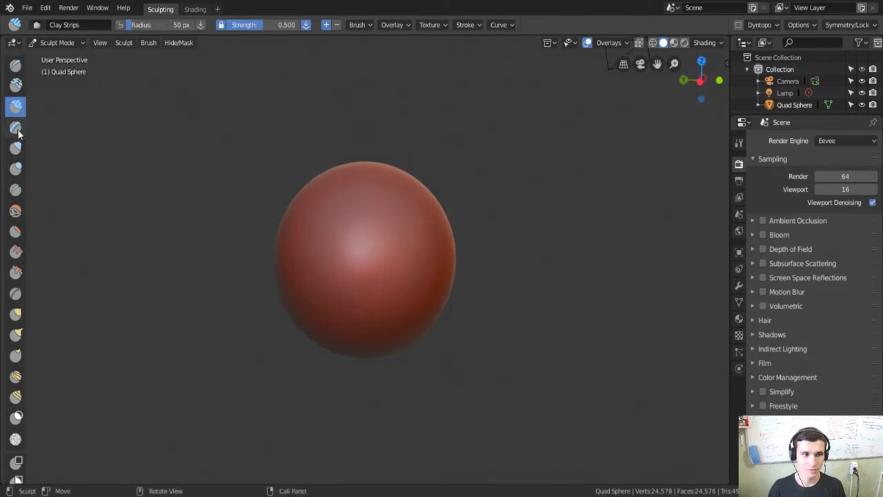
Step: With the Layer brush, raise a horizontal ridge, an inverted-U front ridge and mirrored lower bumps
left_click(16, 129)
mouse_move(345, 258)
left_mouse_down()
mouse_move(428, 266)
mouse_move(417, 249)
mouse_move(299, 274)
left_mouse_up()
key("ctrl+z")
mouse_move(299, 275)
middle_mouse_down()
mouse_move(594, 315)
mouse_move(576, 340)
middle_mouse_up()
left_click_drag(324, 309, 384, 311)
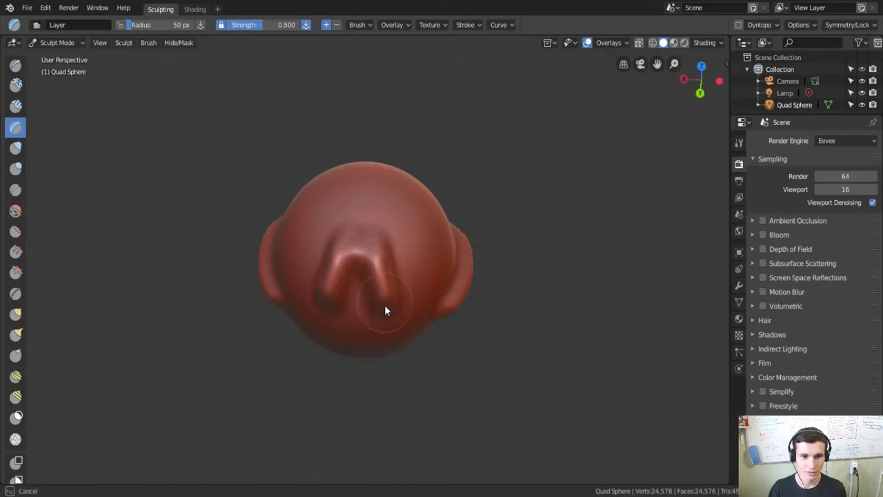
mouse_move(427, 255)
middle_mouse_down()
mouse_move(483, 173)
mouse_move(511, 235)
mouse_move(384, 216)
mouse_move(426, 195)
mouse_move(434, 178)
middle_mouse_up()
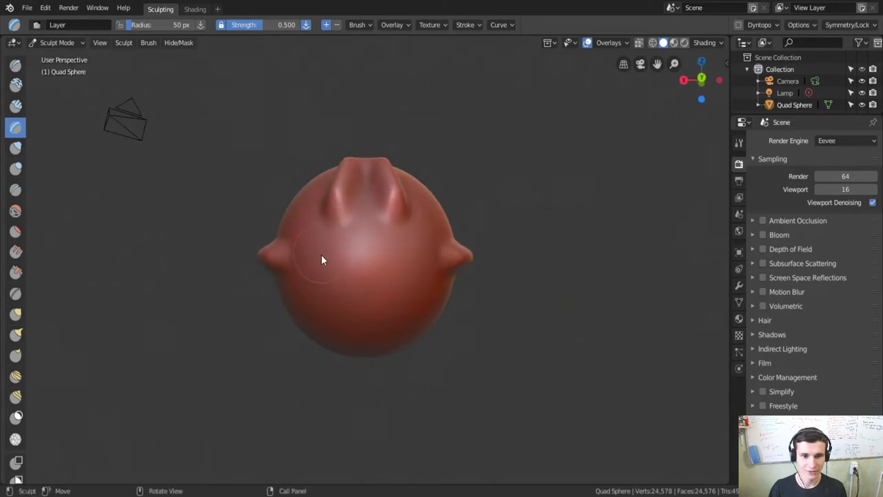
left_click_drag(321, 264, 348, 270)
scroll(417, 249, "down", 2)
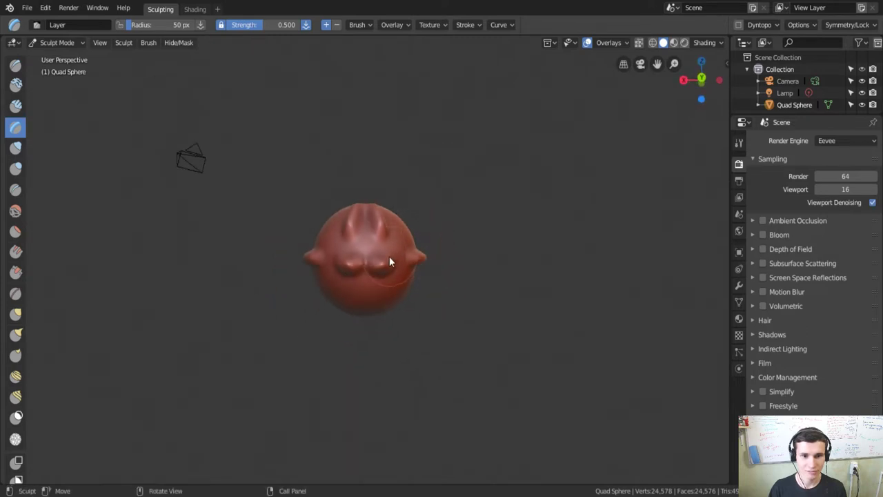
mouse_move(390, 259)
middle_mouse_down()
mouse_move(493, 295)
mouse_move(392, 306)
mouse_move(379, 279)
middle_mouse_up()
scroll(378, 279, "up", 2)
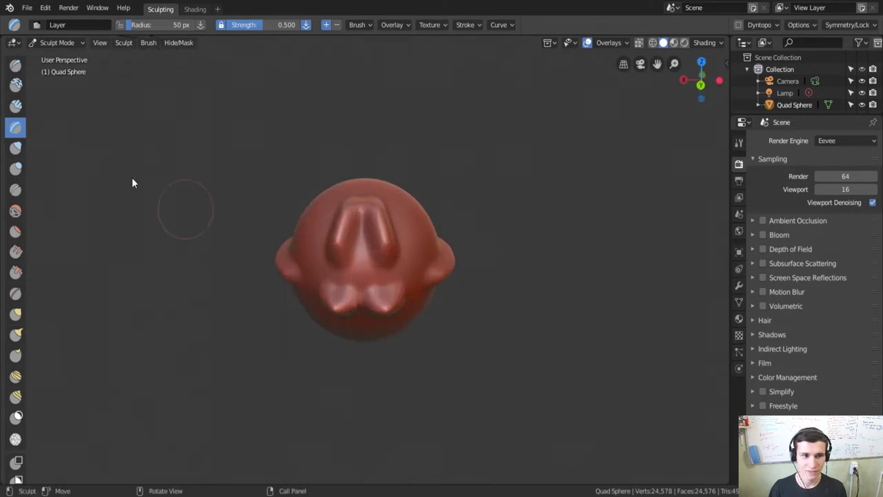
Step: Inflate the sphere's lower lobes into a mouth-like fold with Inflate/Deflate
left_click(16, 151)
mouse_move(382, 263)
left_mouse_down()
mouse_move(386, 278)
mouse_move(382, 233)
mouse_move(356, 225)
left_mouse_up()
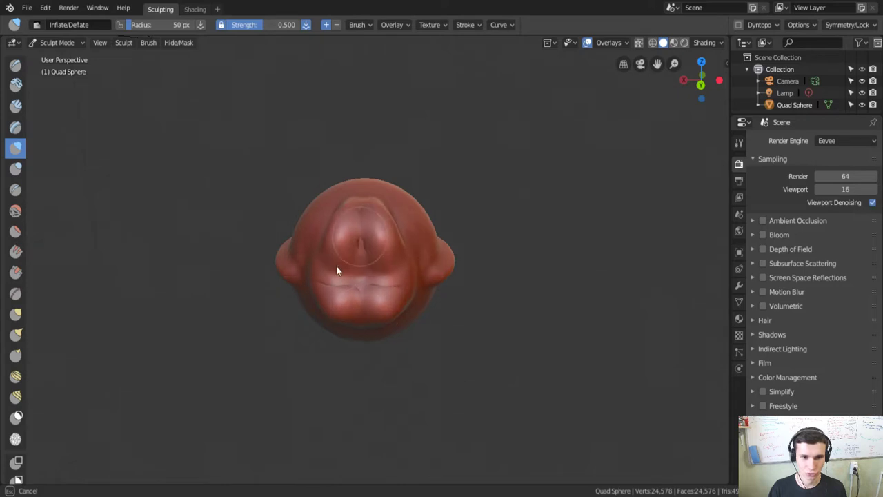
mouse_move(385, 293)
left_mouse_down()
mouse_move(409, 269)
mouse_move(409, 248)
left_mouse_up()
mouse_move(434, 251)
middle_mouse_down()
mouse_move(215, 285)
mouse_move(379, 242)
mouse_move(324, 266)
mouse_move(404, 262)
mouse_move(324, 238)
middle_mouse_up()
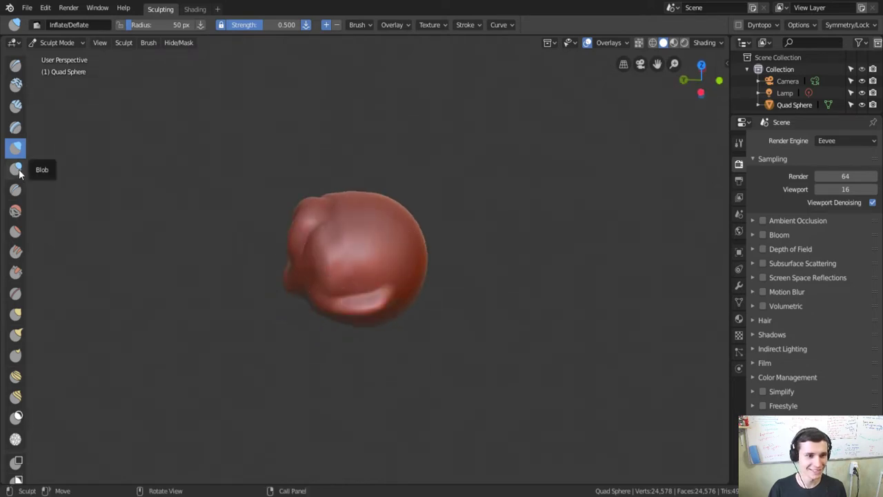
Step: Pull horn-like protrusions on top and bumps on the lower front with the Blob brush
left_click_drag(151, 202, 358, 256)
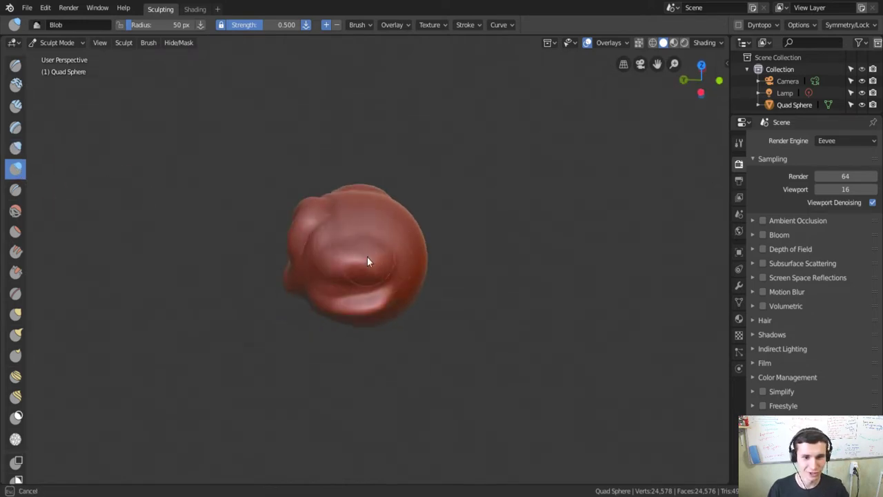
left_click_drag(371, 235, 362, 259)
mouse_move(363, 258)
middle_mouse_down()
mouse_move(412, 250)
mouse_move(302, 226)
middle_mouse_up()
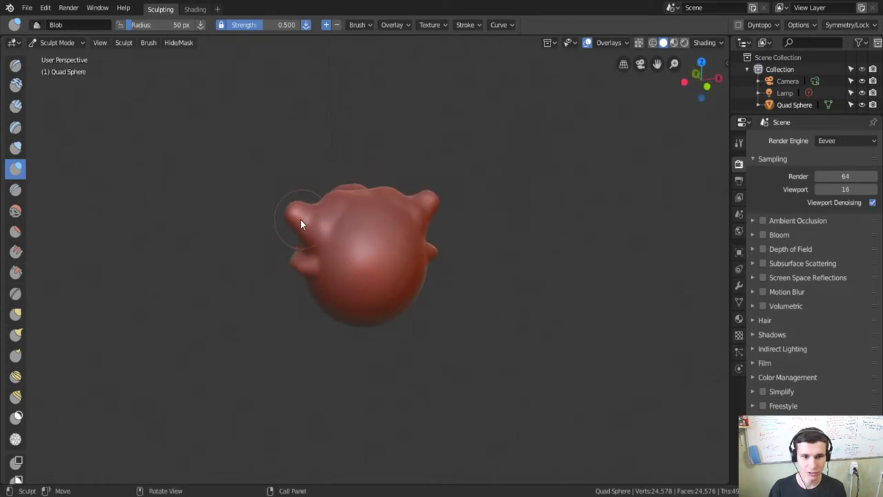
left_click_drag(279, 218, 296, 219)
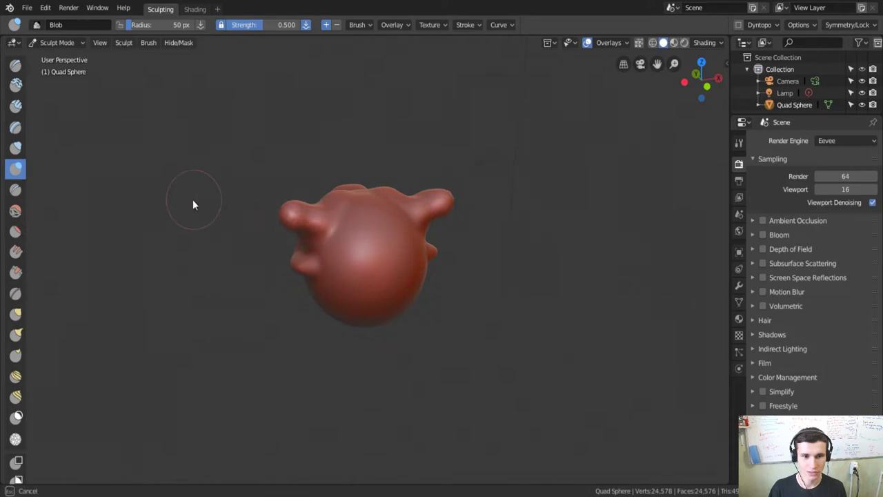
left_click_drag(209, 203, 240, 217)
mouse_move(338, 259)
left_mouse_down()
mouse_move(385, 288)
mouse_move(342, 291)
mouse_move(348, 297)
mouse_move(400, 275)
left_mouse_up()
mouse_move(401, 275)
middle_mouse_down()
mouse_move(519, 218)
mouse_move(552, 302)
mouse_move(539, 297)
middle_mouse_up()
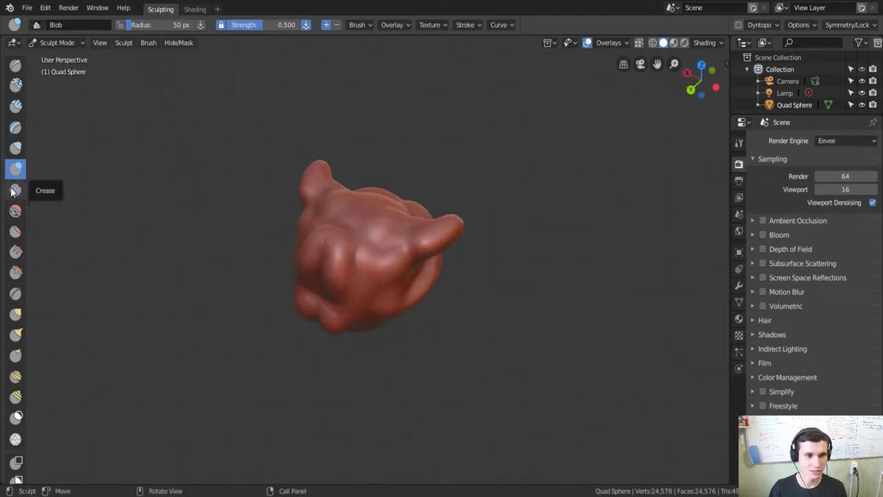
Step: Carve Crease grooves into the lower-left bulge and down the face's centre
left_click(15, 189)
mouse_move(296, 256)
left_mouse_down()
mouse_move(377, 267)
mouse_move(331, 280)
mouse_move(321, 307)
mouse_move(334, 295)
mouse_move(306, 278)
mouse_move(357, 266)
mouse_move(307, 327)
left_mouse_up()
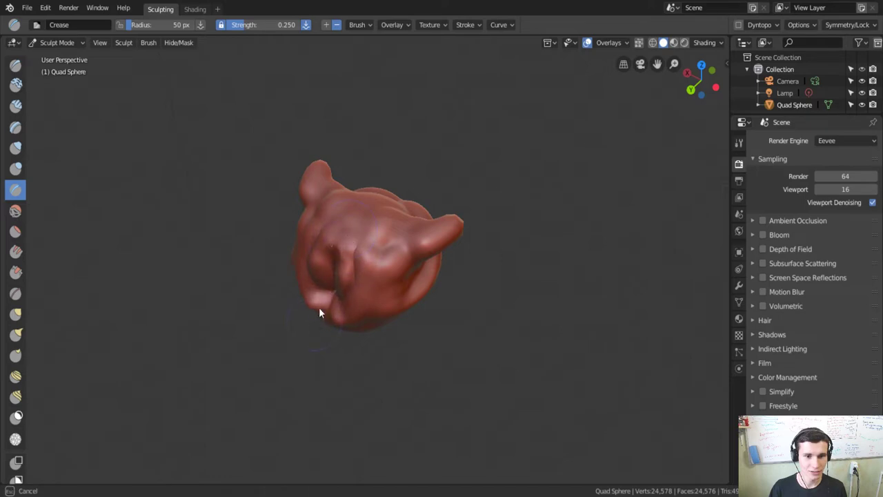
left_click_drag(335, 256, 360, 244)
mouse_move(359, 244)
middle_mouse_down()
mouse_move(421, 187)
mouse_move(442, 191)
mouse_move(427, 226)
middle_mouse_up()
left_click_drag(387, 277, 338, 348)
mouse_move(339, 348)
middle_mouse_down()
mouse_move(386, 289)
mouse_move(346, 229)
mouse_move(381, 243)
mouse_move(386, 266)
middle_mouse_up()
mouse_move(414, 199)
middle_mouse_down()
mouse_move(412, 258)
mouse_move(465, 242)
mouse_move(477, 208)
mouse_move(291, 263)
mouse_move(286, 241)
mouse_move(455, 221)
mouse_move(408, 227)
middle_mouse_up()
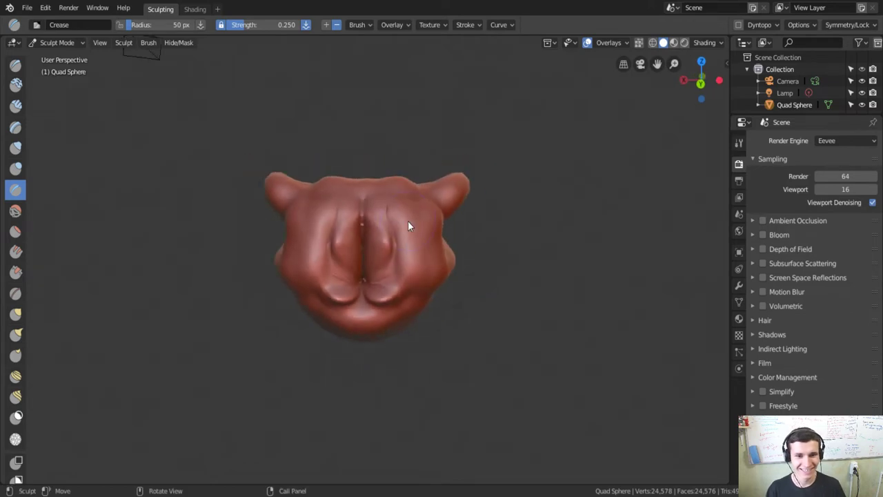
Step: Soften the central crease grooves and surrounding surface with the Smooth brush
left_click(15, 211)
mouse_move(354, 262)
left_mouse_down()
mouse_move(365, 310)
mouse_move(343, 307)
mouse_move(377, 236)
mouse_move(330, 283)
mouse_move(397, 251)
mouse_move(263, 330)
left_mouse_up()
middle_click_drag(250, 345, 325, 297)
mouse_move(325, 297)
left_mouse_down()
mouse_move(338, 246)
mouse_move(357, 223)
mouse_move(319, 230)
mouse_move(314, 239)
mouse_move(391, 222)
mouse_move(420, 259)
left_mouse_up()
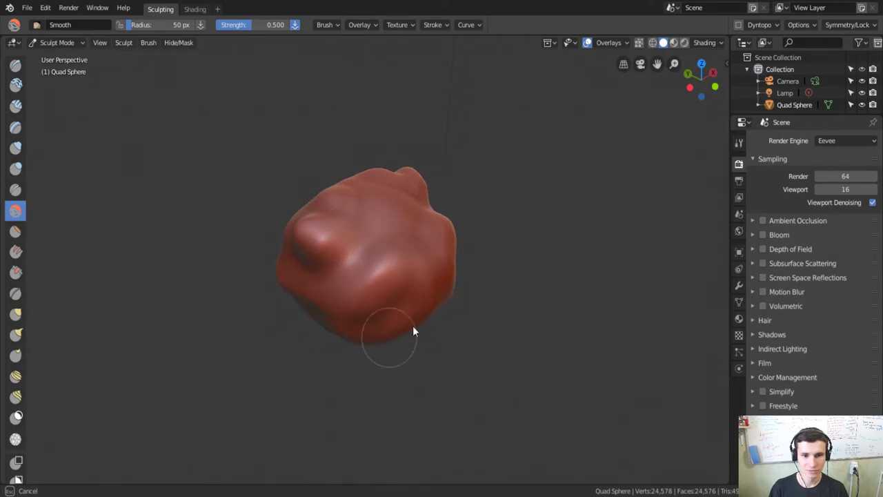
Step: Smooth the bumpy lower-right and top areas of the sculpt
mouse_move(433, 297)
left_mouse_down()
mouse_move(402, 290)
mouse_move(380, 256)
left_mouse_up()
mouse_move(380, 256)
middle_mouse_down()
mouse_move(466, 255)
mouse_move(334, 216)
middle_mouse_up()
mouse_move(334, 216)
left_mouse_down()
mouse_move(422, 327)
mouse_move(310, 304)
mouse_move(187, 205)
mouse_move(381, 314)
mouse_move(133, 198)
left_mouse_up()
Step: Flatten the left crease and lower-left area with the Flatten/Contrast brush
left_click(20, 235)
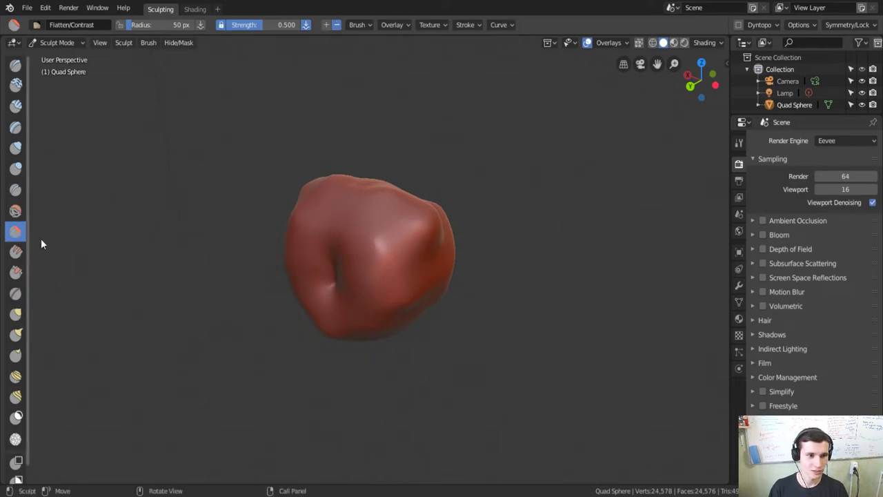
left_click_drag(381, 345, 385, 352)
mouse_move(355, 225)
left_mouse_down()
mouse_move(325, 207)
mouse_move(324, 307)
left_mouse_up()
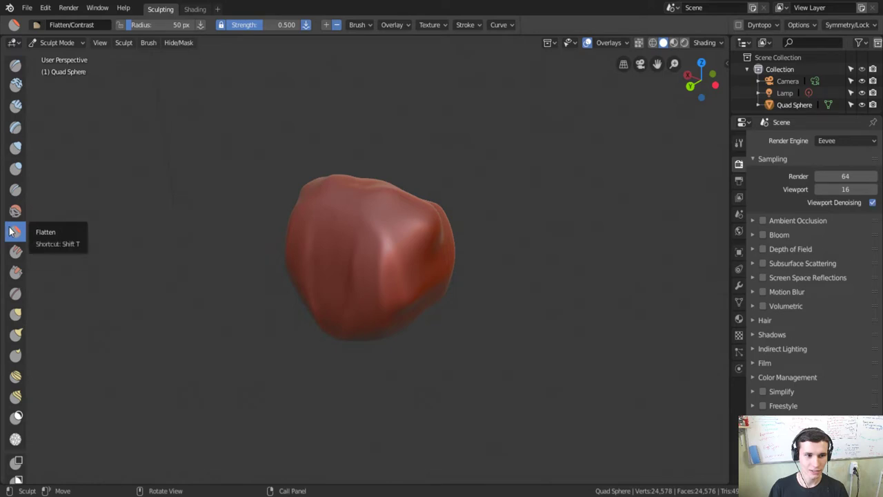
left_click_drag(381, 316, 341, 345)
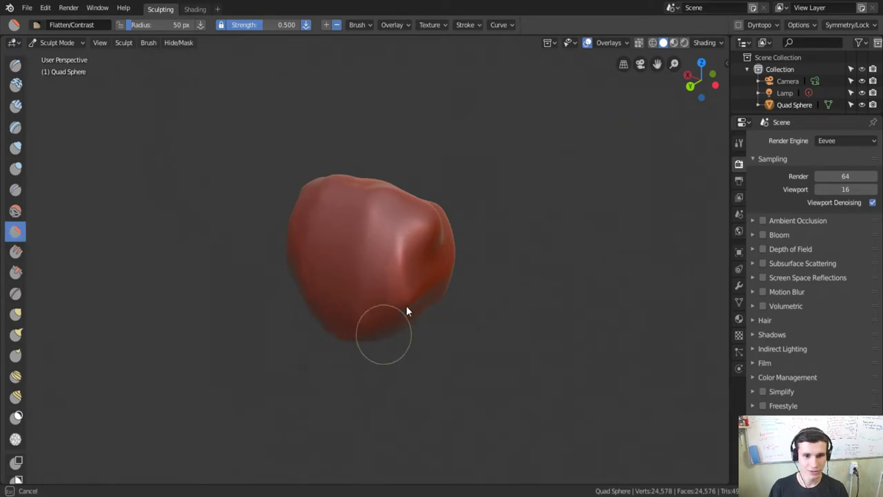
middle_click_drag(338, 328, 384, 276)
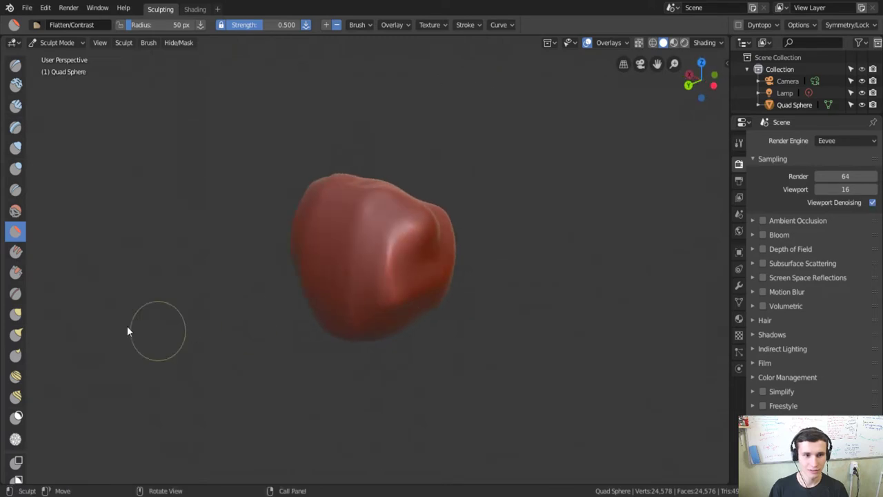
Step: Fill in an area of the sculpt with the Fill/Deepen brush
left_click(11, 253)
left_click_drag(367, 238, 347, 217)
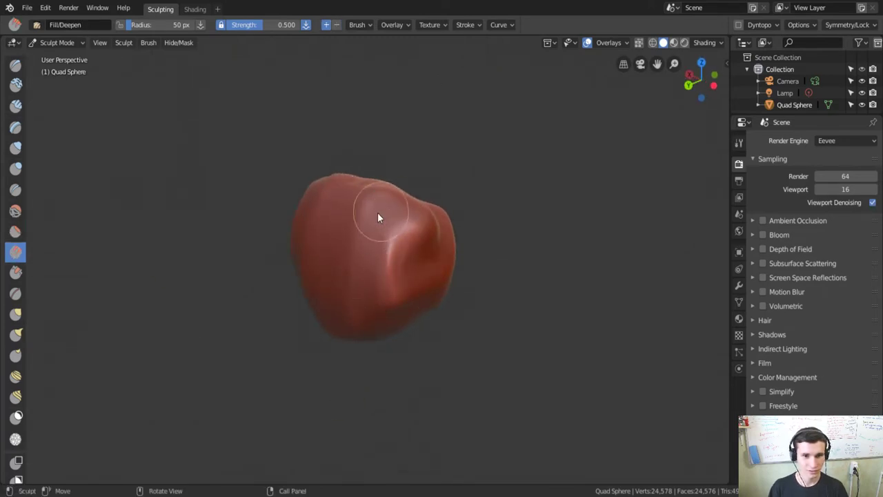
middle_click_drag(374, 215, 369, 304)
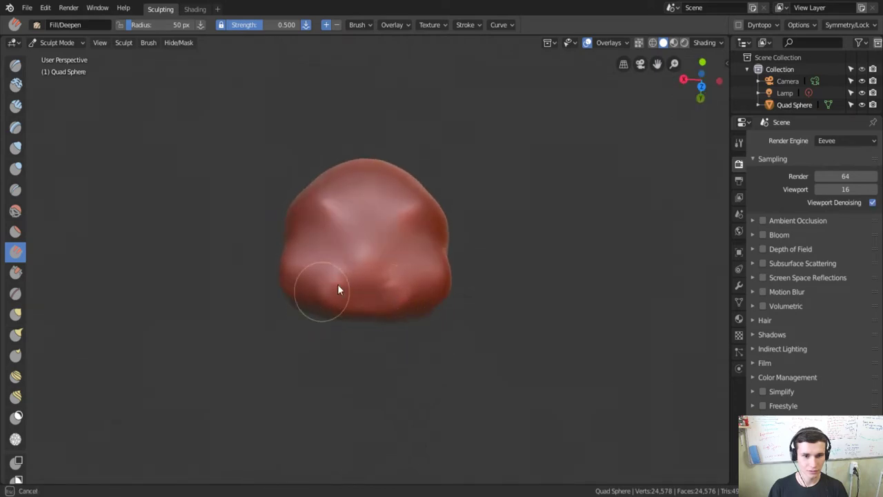
scroll(390, 283, "up", 7)
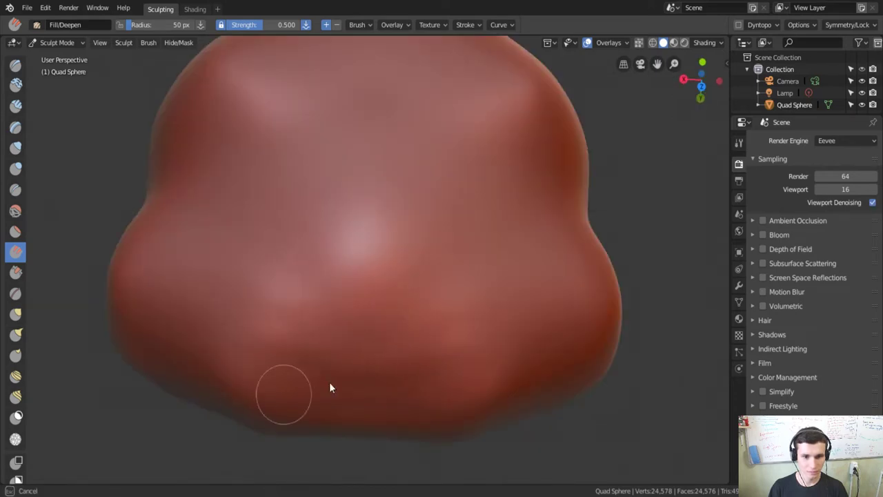
scroll(442, 273, "down", 6)
middle_click_drag(433, 264, 409, 223)
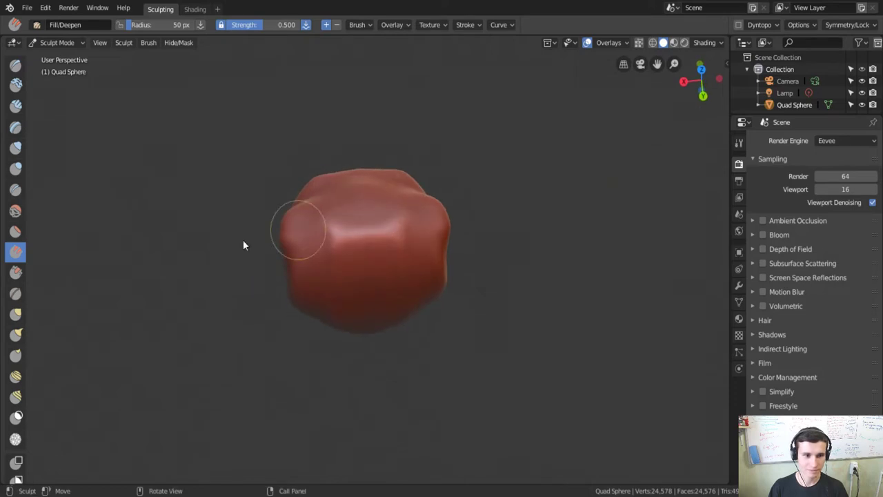
Step: Toggle between orthographic and perspective views, ending in perspective
left_click(622, 64)
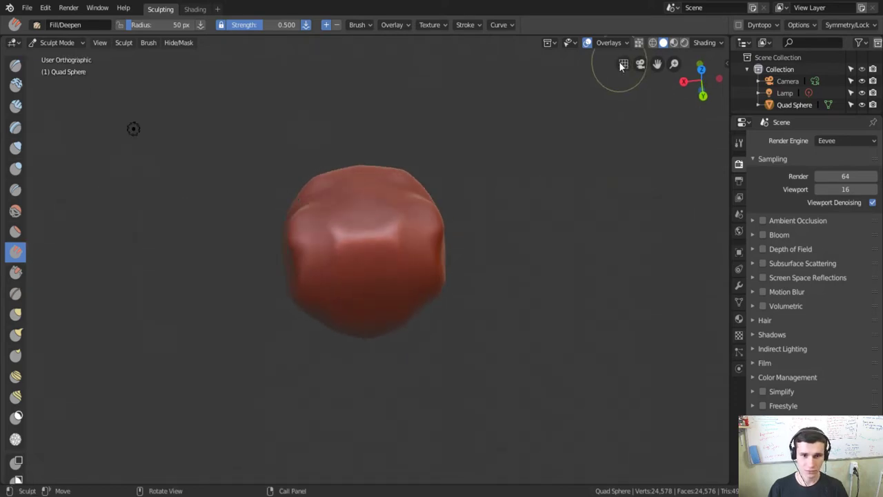
left_click(623, 64)
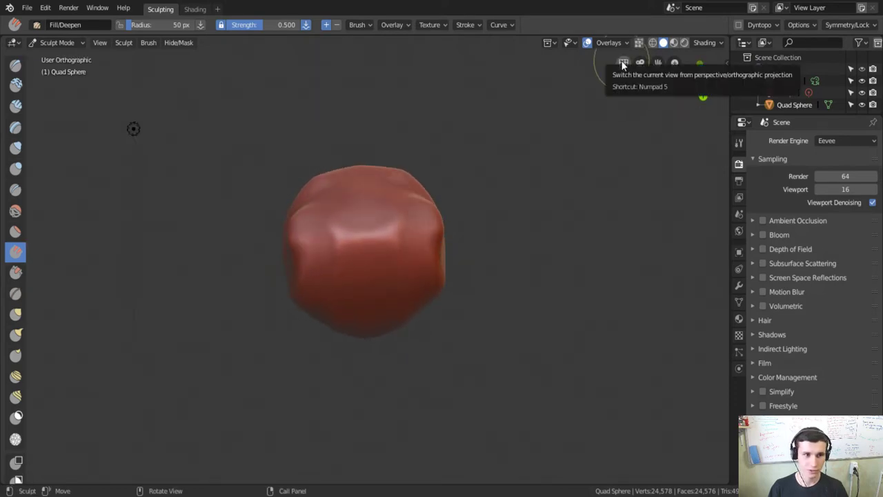
left_click(622, 64)
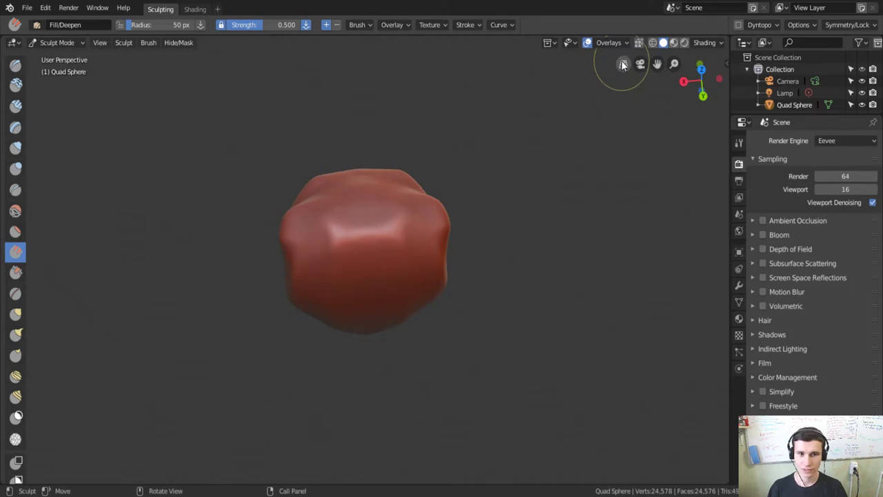
Step: Flatten the sphere's top and scrape a ridge around the central dimple with Scrape/Peaks
left_click(14, 275)
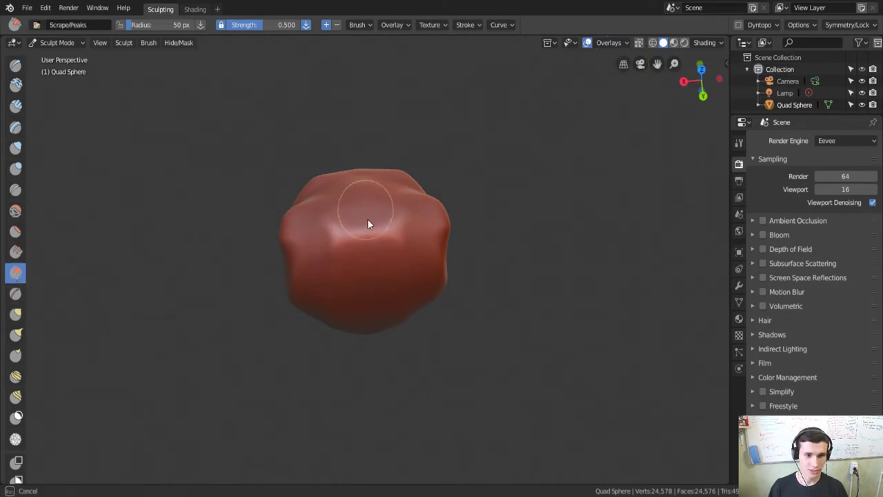
mouse_move(321, 261)
left_mouse_down()
mouse_move(333, 201)
mouse_move(357, 301)
mouse_move(339, 196)
mouse_move(318, 337)
left_mouse_up()
mouse_move(319, 336)
middle_mouse_down()
mouse_move(452, 261)
mouse_move(497, 220)
mouse_move(368, 254)
middle_mouse_up()
mouse_move(401, 323)
left_mouse_down()
mouse_move(309, 334)
mouse_move(334, 265)
left_mouse_up()
mouse_move(334, 265)
middle_mouse_down()
mouse_move(422, 260)
mouse_move(349, 254)
middle_mouse_up()
Step: Pinch small dents into the surface with the Pinch/Magnify brush
left_click(14, 301)
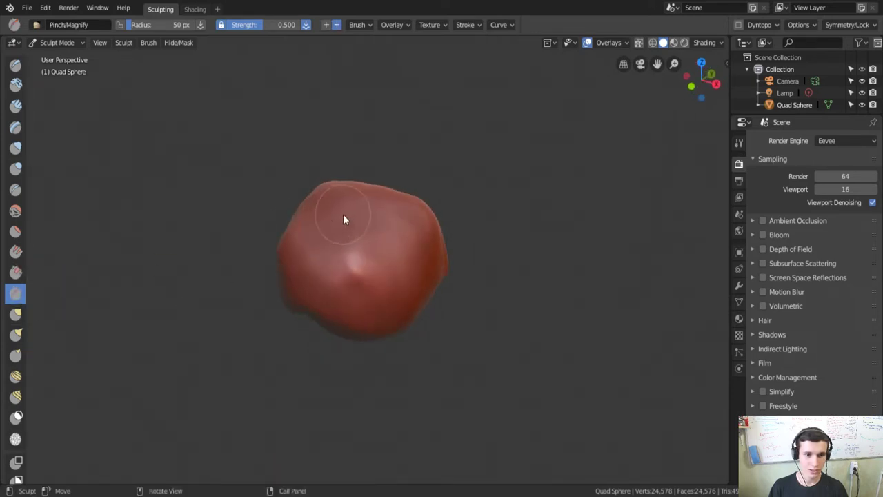
mouse_move(353, 264)
left_mouse_down()
mouse_move(389, 253)
mouse_move(348, 272)
mouse_move(367, 271)
left_mouse_up()
mouse_move(383, 283)
middle_mouse_down()
mouse_move(453, 256)
mouse_move(417, 294)
middle_mouse_up()
mouse_move(341, 290)
left_mouse_down()
mouse_move(358, 242)
mouse_move(384, 253)
mouse_move(393, 270)
left_mouse_up()
mouse_move(349, 236)
left_mouse_down()
mouse_move(376, 271)
mouse_move(359, 249)
left_mouse_up()
Step: Pull tall, long pointed spikes out of the sphere with the Grab brush
left_click(16, 316)
left_click_drag(392, 290, 302, 67)
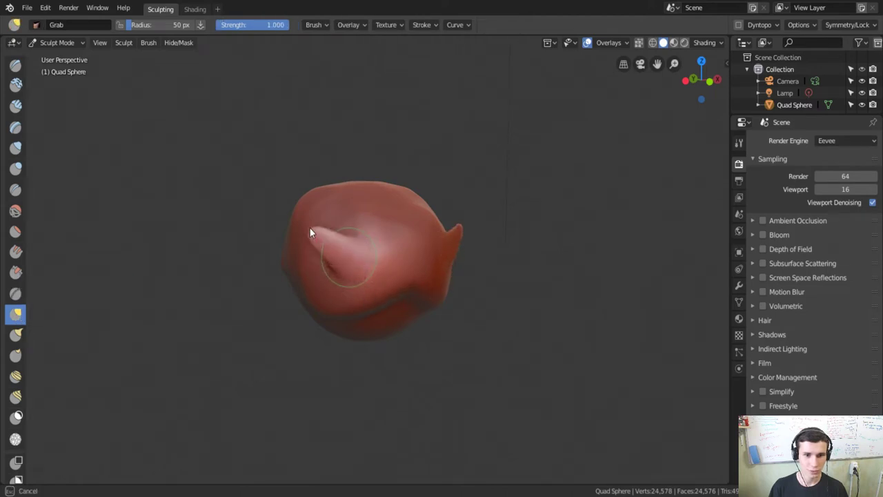
mouse_move(379, 169)
middle_mouse_down()
mouse_move(423, 302)
mouse_move(468, 311)
middle_mouse_up()
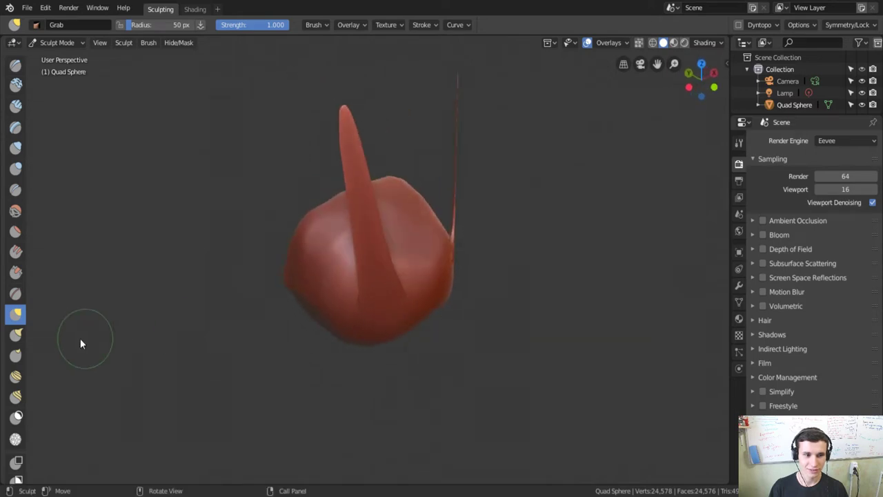
mouse_move(370, 237)
left_mouse_down()
mouse_move(547, 264)
mouse_move(250, 240)
mouse_move(368, 256)
mouse_move(368, 198)
mouse_move(369, 277)
mouse_move(370, 215)
mouse_move(428, 214)
mouse_move(498, 282)
mouse_move(490, 414)
mouse_move(603, 418)
mouse_move(451, 343)
left_mouse_up()
mouse_move(451, 338)
middle_mouse_down()
mouse_move(258, 295)
mouse_move(394, 287)
mouse_move(481, 334)
middle_mouse_up()
mouse_move(482, 334)
left_mouse_down()
mouse_move(410, 349)
mouse_move(116, 242)
left_mouse_up()
mouse_move(290, 263)
middle_mouse_down()
mouse_move(465, 278)
mouse_move(574, 321)
mouse_move(487, 371)
mouse_move(322, 245)
mouse_move(336, 279)
mouse_move(324, 287)
middle_mouse_up()
Step: Draw thin spikes out leftward and downward from the bottom with Snake Hook
left_click(15, 334)
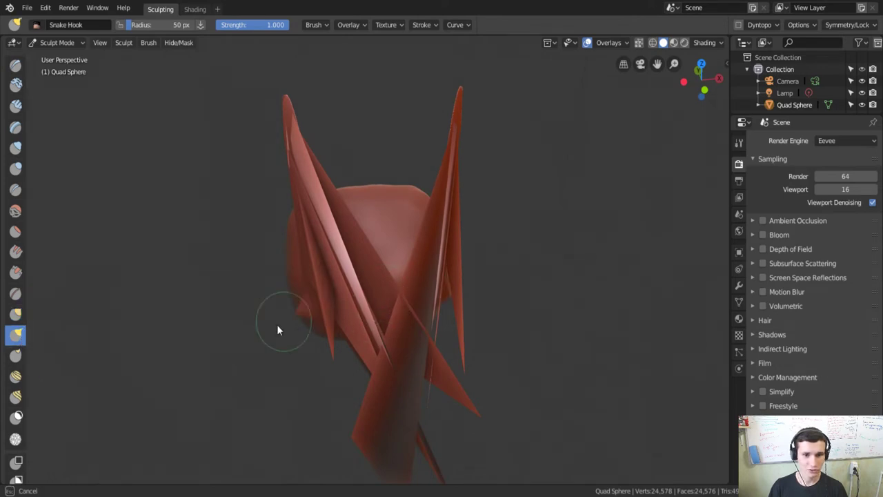
mouse_move(490, 244)
left_mouse_down()
mouse_move(379, 276)
mouse_move(333, 272)
left_mouse_up()
middle_click_drag(333, 272, 452, 264)
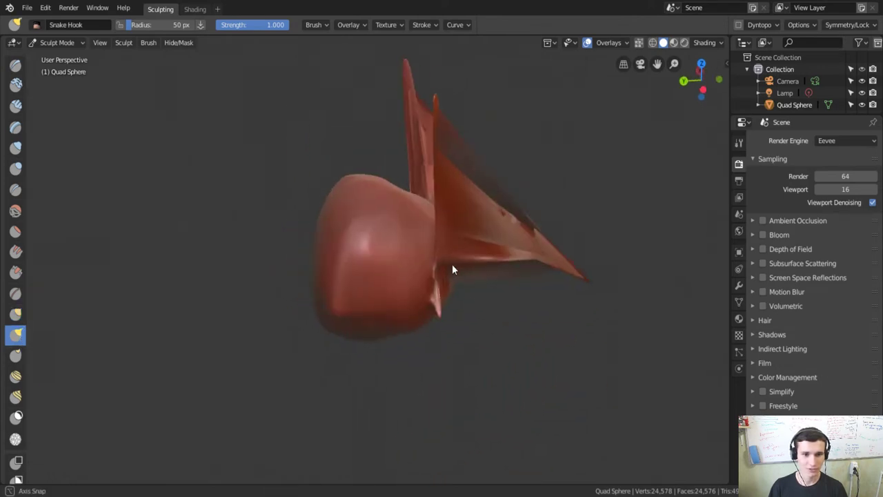
left_click_drag(383, 314, 365, 370)
middle_click_drag(486, 363, 427, 315)
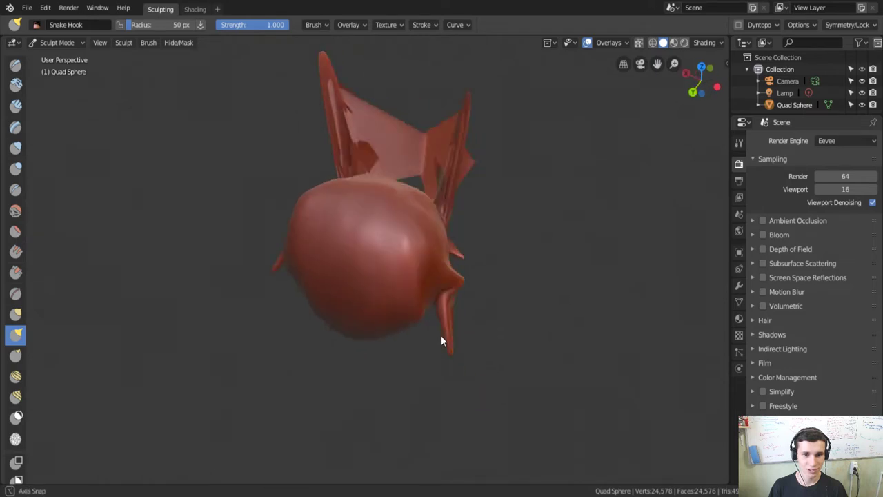
left_click_drag(427, 319, 281, 400)
mouse_move(448, 326)
middle_mouse_down()
mouse_move(320, 338)
mouse_move(347, 299)
mouse_move(399, 352)
middle_mouse_up()
Step: Smear the lower surface sideways with the Thumb brush
left_click(15, 356)
left_click_drag(378, 298, 399, 336)
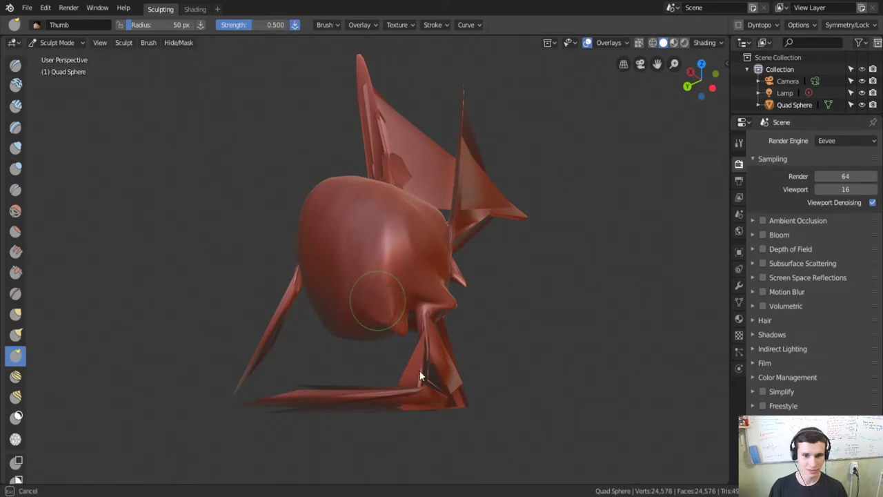
left_click_drag(349, 303, 385, 259)
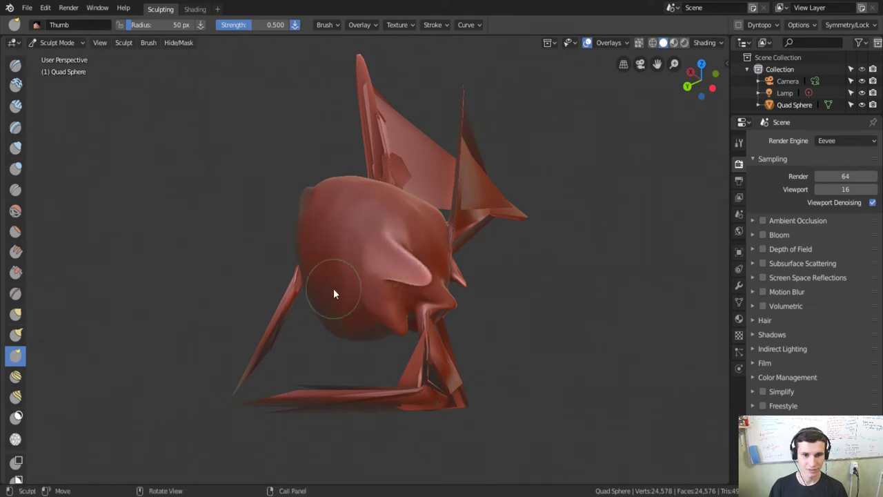
mouse_move(333, 289)
middle_mouse_down()
mouse_move(425, 227)
mouse_move(444, 305)
middle_mouse_up()
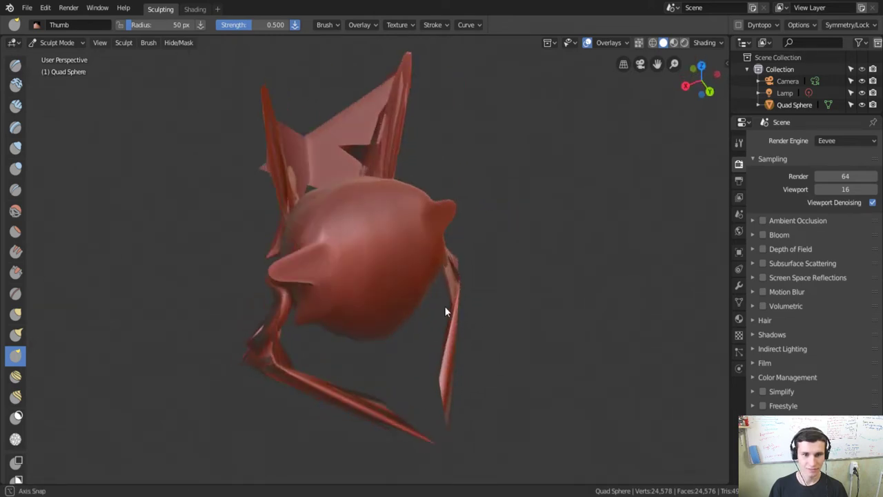
Step: Nudge the surface, then twist the lower-left strand into swirls with the Rotate brush
left_click(18, 377)
left_click_drag(280, 299, 297, 273)
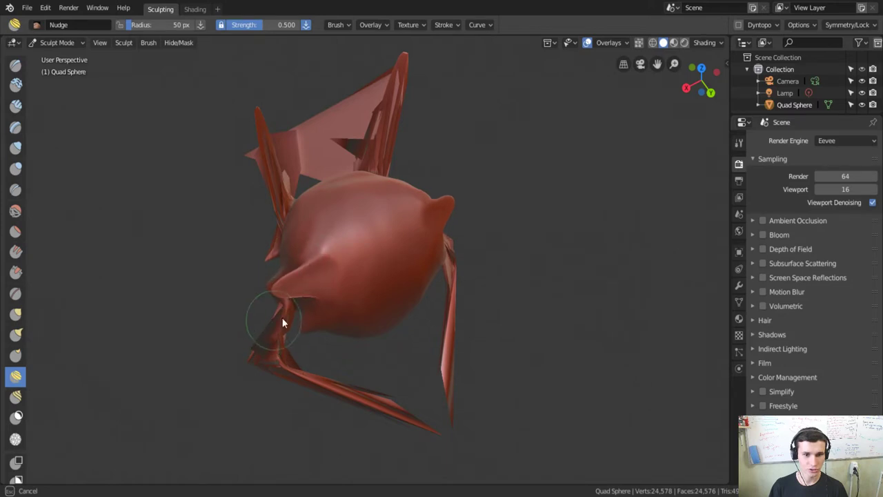
left_click(16, 397)
left_click_drag(335, 274, 335, 322)
mouse_move(418, 233)
left_mouse_down()
mouse_move(252, 193)
mouse_move(347, 308)
mouse_move(321, 282)
mouse_move(323, 231)
mouse_move(267, 230)
mouse_move(321, 327)
left_mouse_up()
Step: Turn to the creature's front and start a nose twist, cancelling it with Esc
mouse_move(351, 321)
middle_mouse_down()
mouse_move(414, 296)
mouse_move(446, 267)
mouse_move(337, 247)
mouse_move(330, 234)
middle_mouse_up()
middle_click_drag(442, 283, 426, 276)
mouse_move(345, 308)
left_mouse_down()
mouse_move(394, 315)
mouse_move(376, 333)
mouse_move(359, 288)
left_mouse_up()
key("Escape")
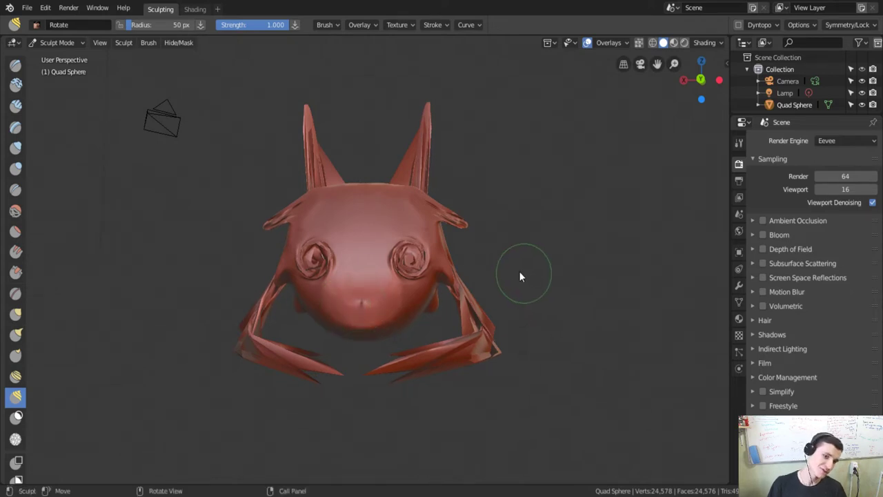
Step: Paint a mask over the eyes and lower face, then try a Simplify stroke on the head
left_click(16, 416)
mouse_move(374, 264)
left_mouse_down()
mouse_move(263, 268)
mouse_move(248, 305)
mouse_move(288, 335)
mouse_move(400, 337)
mouse_move(384, 358)
mouse_move(232, 311)
mouse_move(440, 227)
mouse_move(300, 218)
mouse_move(295, 163)
mouse_move(584, 129)
mouse_move(299, 119)
left_mouse_up()
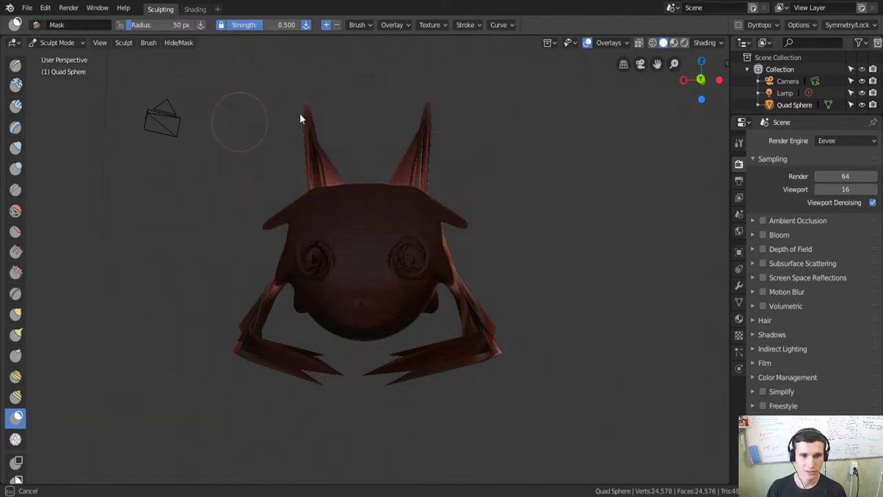
left_click(15, 439)
left_click_drag(366, 289, 294, 307)
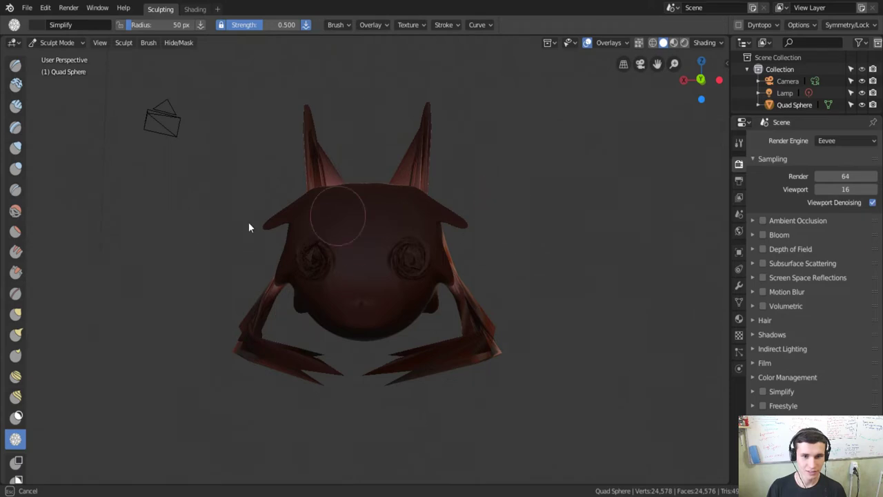
mouse_move(362, 213)
middle_mouse_down()
mouse_move(412, 374)
mouse_move(399, 244)
middle_mouse_up()
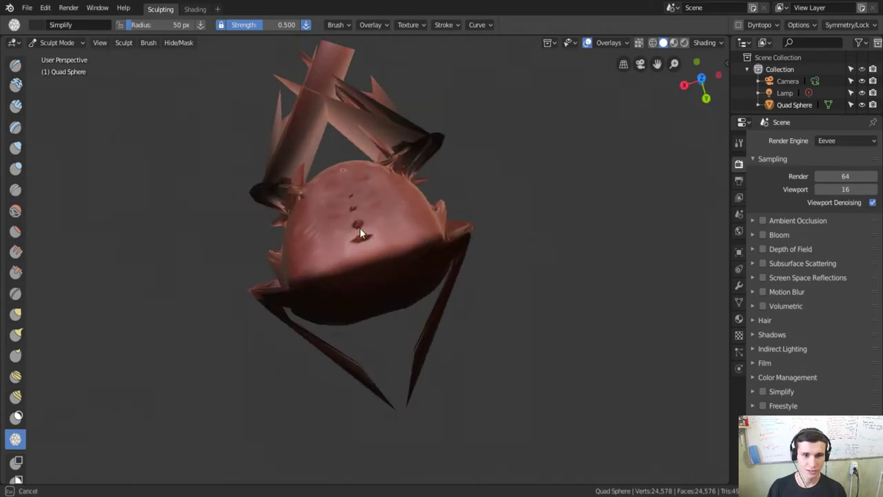
mouse_move(274, 262)
middle_mouse_down()
mouse_move(453, 231)
mouse_move(434, 130)
mouse_move(128, 280)
middle_mouse_up()
scroll(19, 404, "down", 1)
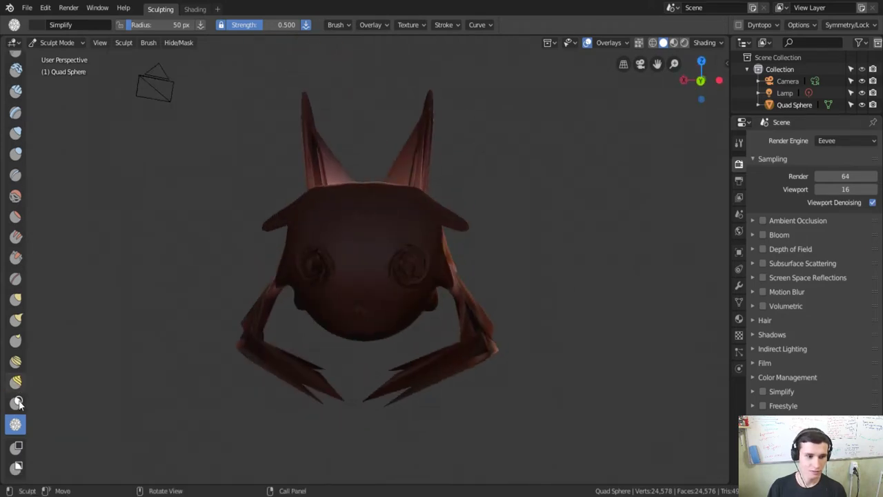
Step: Box-hide parts of the head, reveal them with Alt+H, then box-mask the whole mesh
left_click(15, 447)
left_click_drag(379, 312, 311, 164)
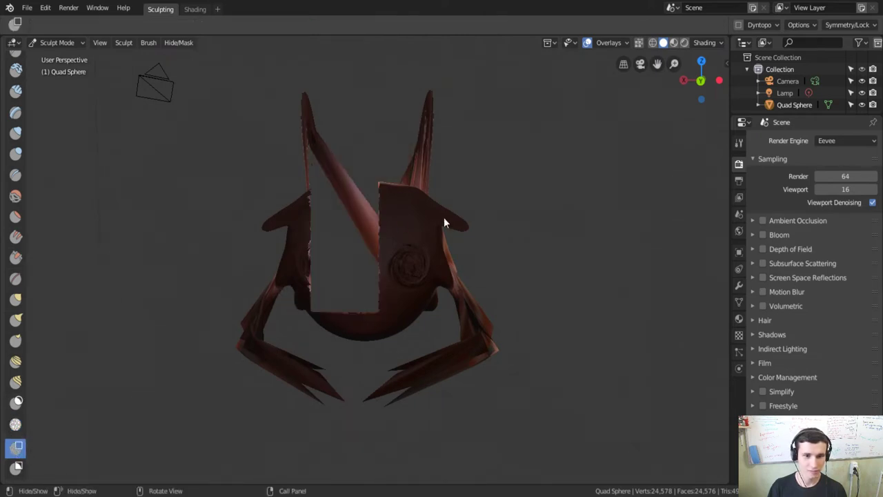
key("alt+h")
left_click_drag(529, 129, 266, 412)
mouse_move(362, 321)
middle_mouse_down()
mouse_move(418, 311)
mouse_move(462, 321)
mouse_move(345, 302)
middle_mouse_up()
key("alt+h")
key("alt+h")
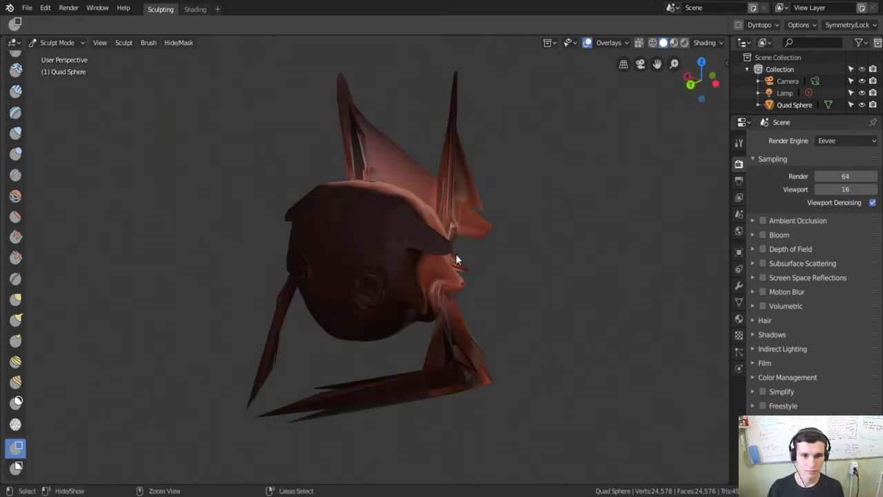
middle_click_drag(446, 258, 374, 292)
left_click(17, 467)
left_click_drag(544, 166, 189, 384)
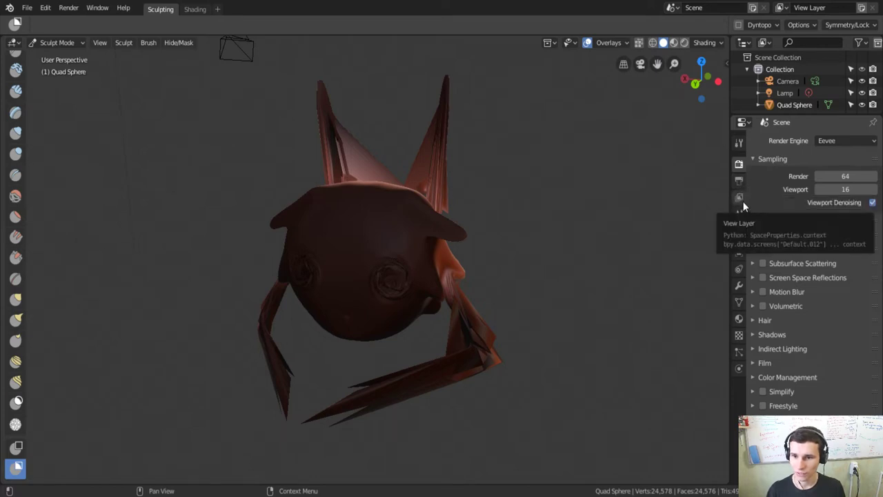
Step: Browse the View Layer, Scene, World, Object, Constraints, Modifiers and Data property tabs
left_click(743, 200)
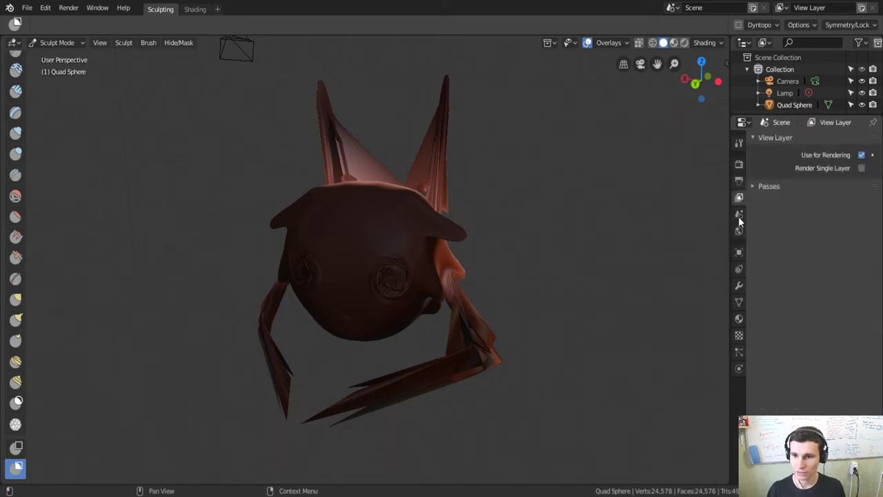
left_click(740, 216)
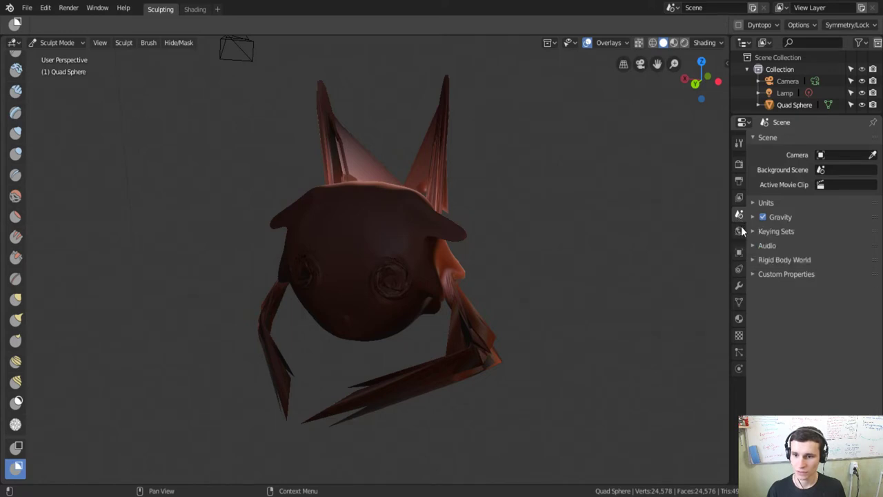
left_click(739, 231)
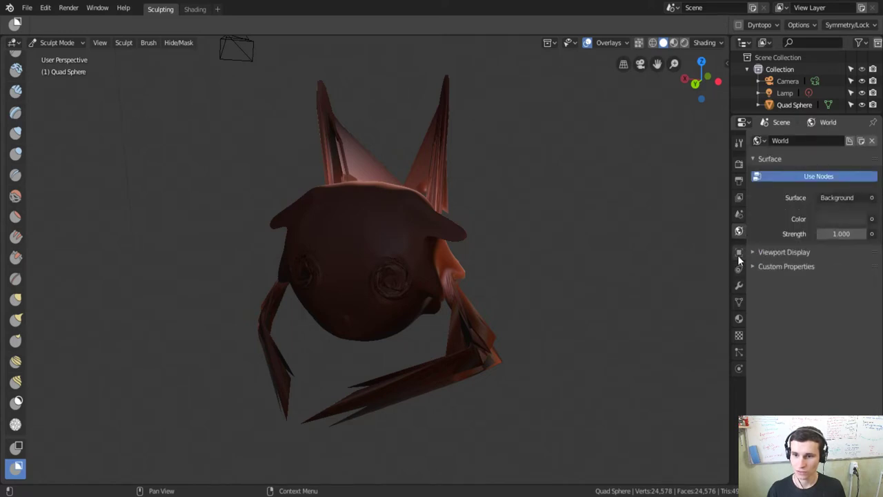
left_click(739, 256)
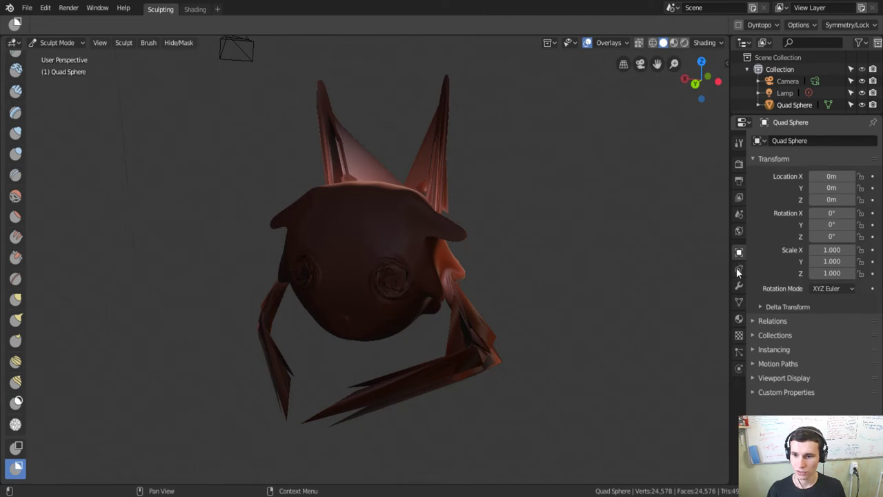
left_click(737, 269)
left_click(739, 285)
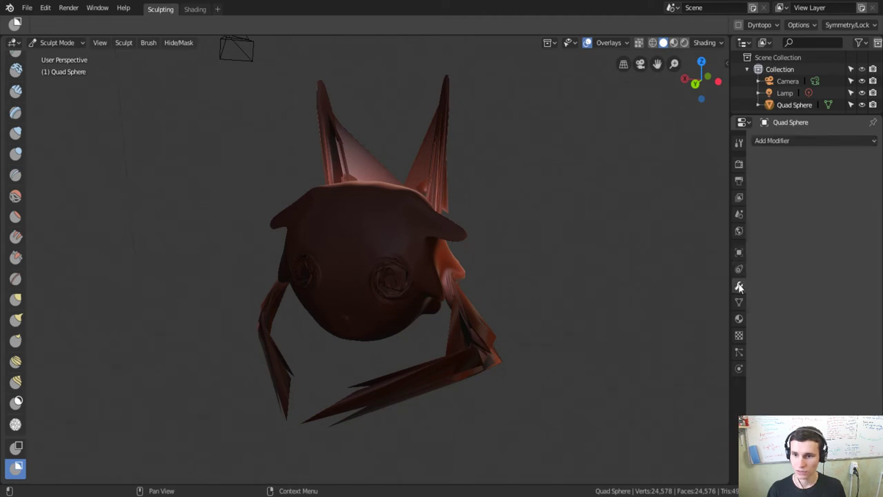
left_click(740, 301)
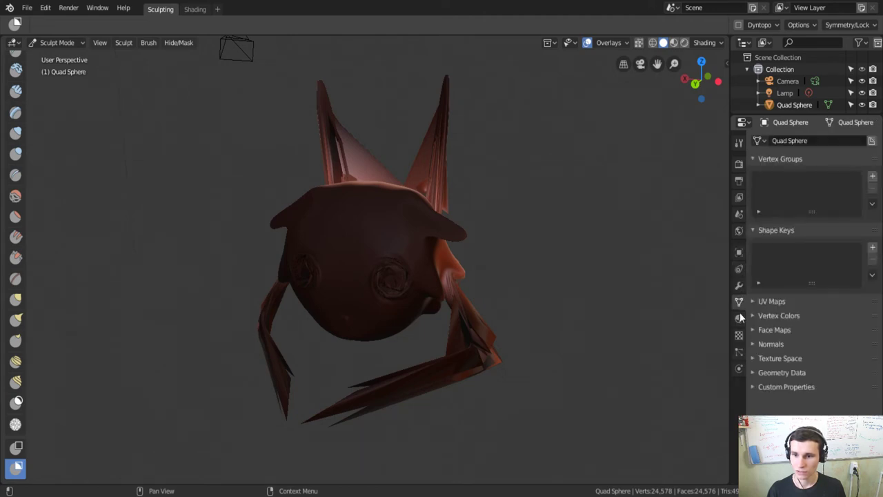
Step: Show the creature's Material tab with its Principled BSDF settings
left_click(740, 320)
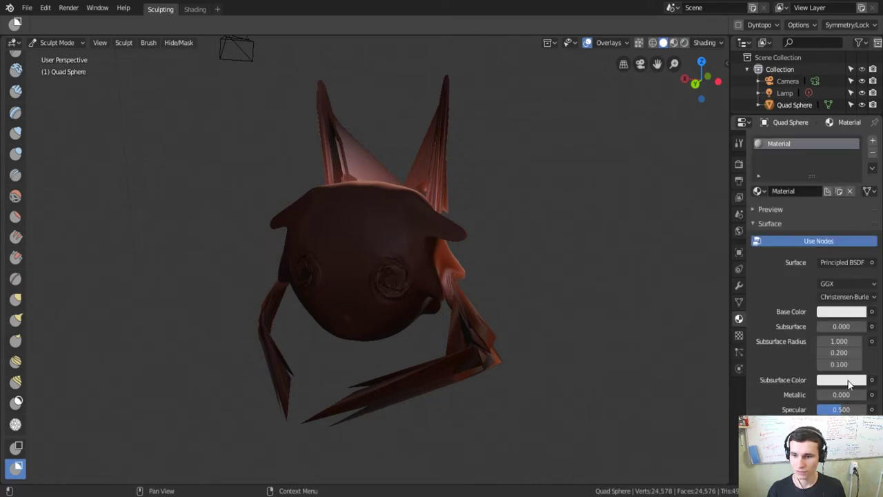
left_click_drag(814, 388, 855, 387)
scroll(13, 93, "up", 1)
Step: Enter Edit Mode and move the creature mesh along Y with the transform gizmo
left_click(55, 43)
left_click(69, 70)
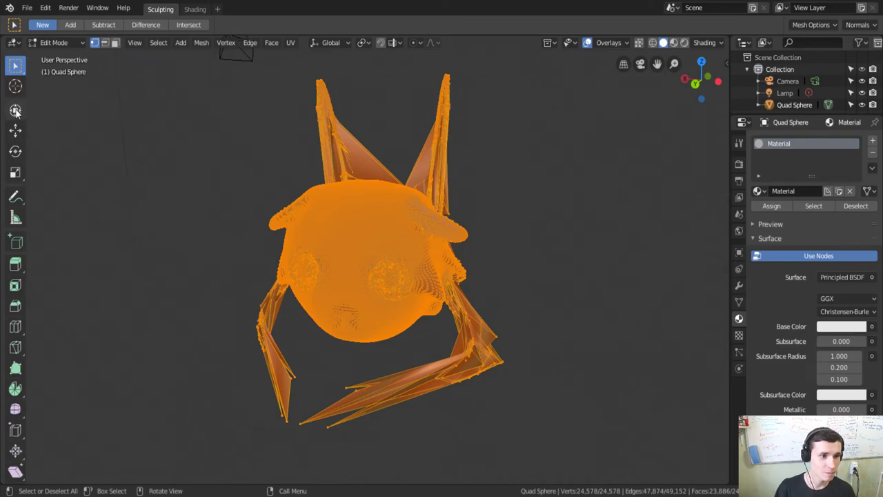
left_click(15, 111)
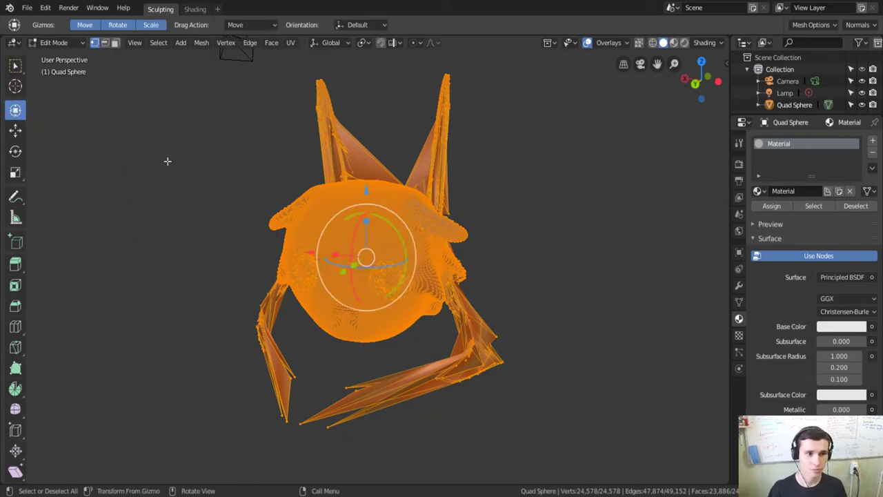
middle_click_drag(366, 261, 392, 262)
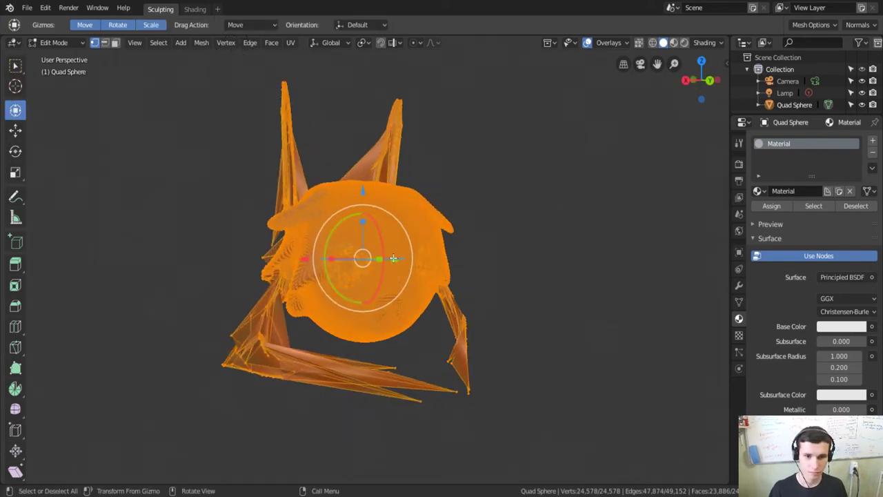
left_click_drag(393, 258, 387, 267)
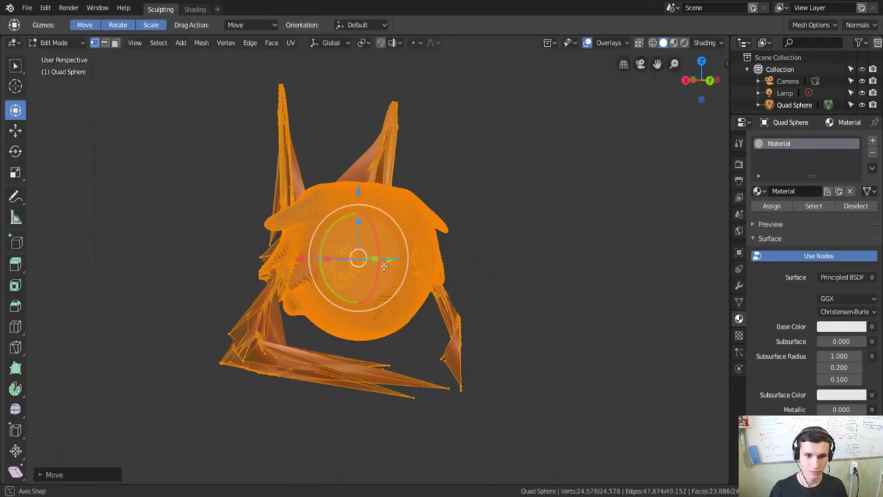
Step: Rotate the mesh upright around the view axis, then choose the Annotate tool
middle_click_drag(388, 267, 418, 282)
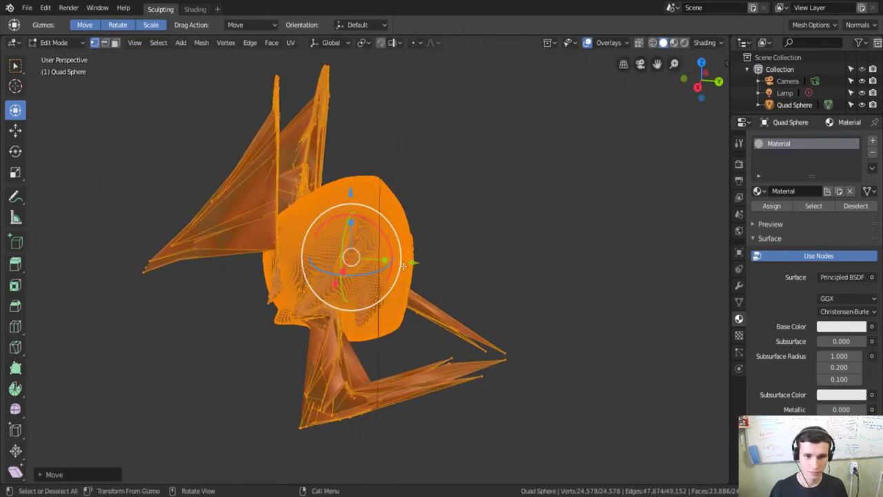
mouse_move(403, 266)
left_mouse_down()
mouse_move(513, 286)
mouse_move(405, 197)
mouse_move(405, 218)
mouse_move(490, 282)
mouse_move(483, 290)
mouse_move(489, 237)
mouse_move(298, 140)
mouse_move(410, 408)
mouse_move(297, 91)
mouse_move(355, 411)
mouse_move(574, 228)
mouse_move(410, 277)
left_mouse_up()
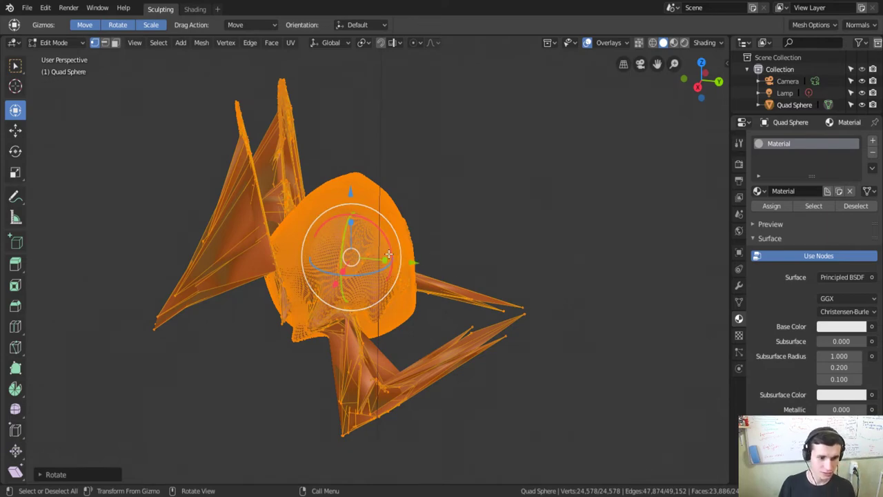
right_click(354, 255)
mouse_move(421, 254)
left_mouse_down()
mouse_move(429, 202)
mouse_move(424, 256)
left_mouse_up()
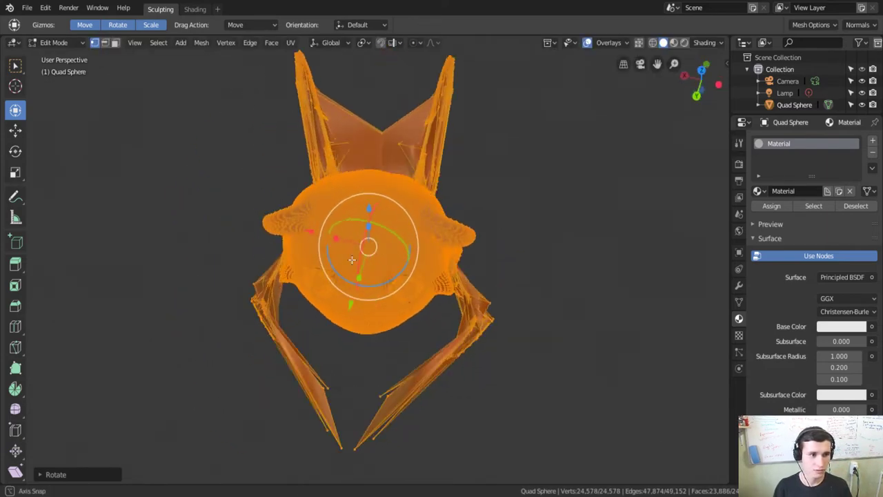
left_click(15, 197)
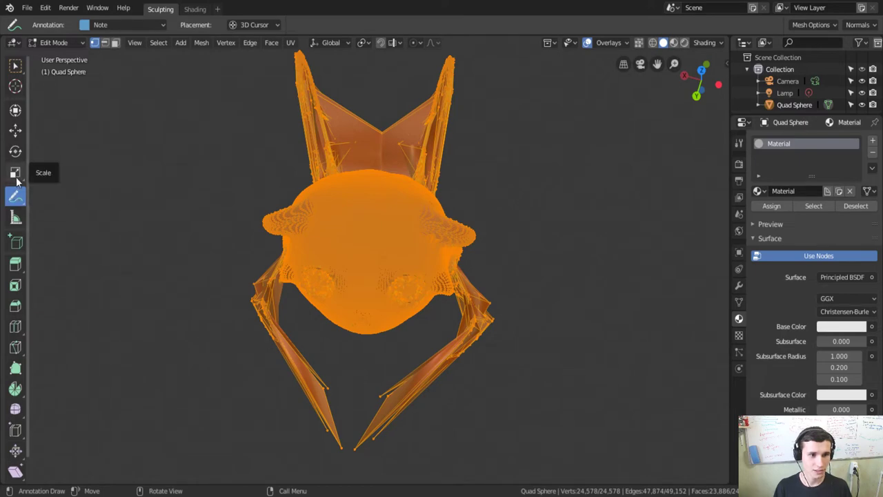
Step: Stretch the creature vertically by scaling it constrained to Z
left_click(15, 173)
key("s")
key("z")
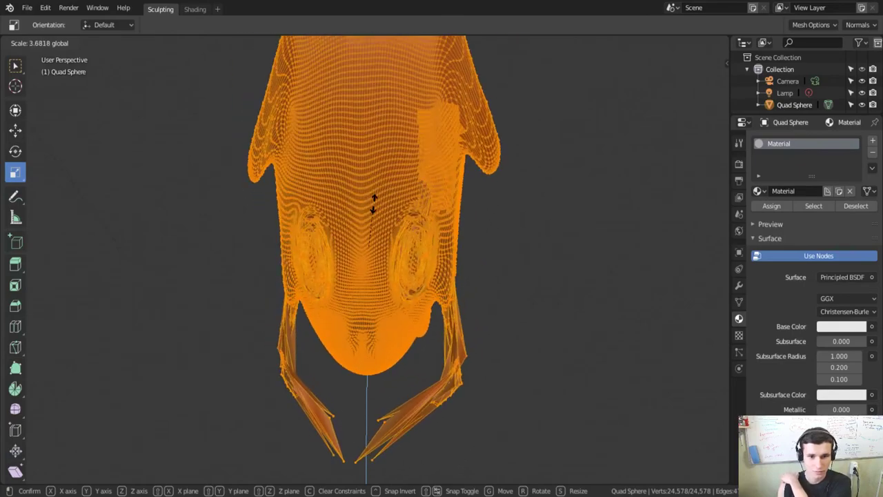
left_click(439, 252)
mouse_move(439, 253)
middle_mouse_down()
mouse_move(473, 207)
mouse_move(527, 201)
mouse_move(360, 205)
mouse_move(501, 199)
mouse_move(543, 180)
mouse_move(471, 138)
mouse_move(310, 186)
middle_mouse_up()
Step: Draw a Measure ruler across the creature's eyes, reading about 1.75035 m
left_click(15, 218)
mouse_move(376, 266)
left_mouse_down()
mouse_move(269, 249)
mouse_move(264, 265)
left_mouse_up()
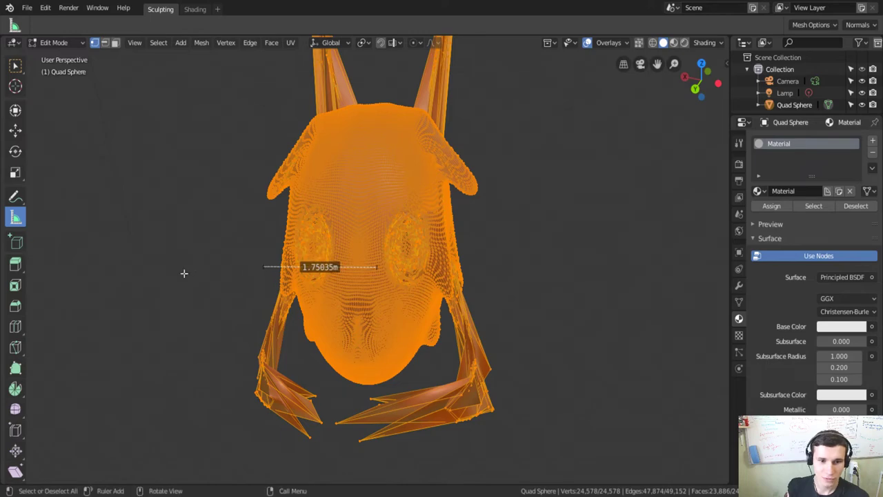
mouse_move(303, 258)
middle_mouse_down()
mouse_move(321, 250)
mouse_move(331, 223)
middle_mouse_up()
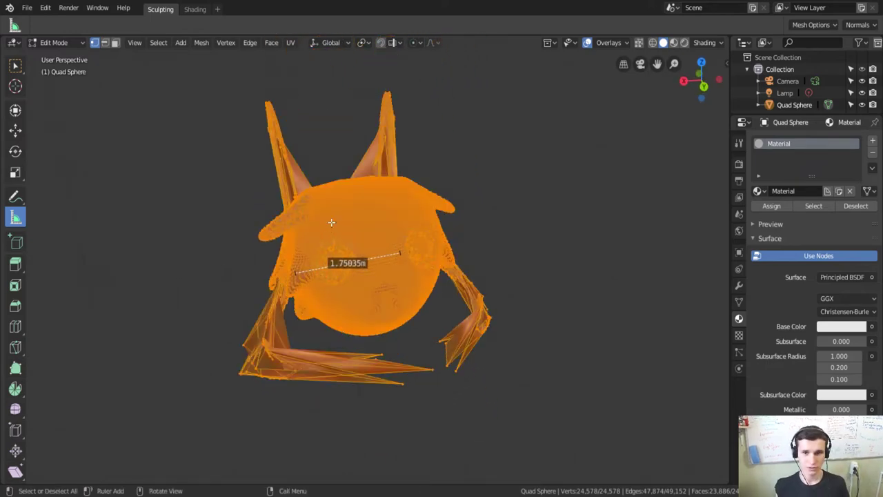
left_click(414, 218)
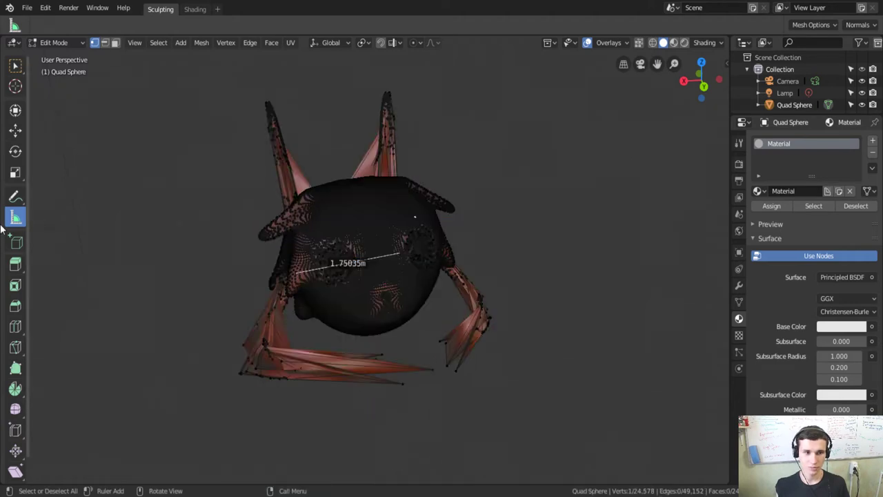
left_click(15, 241)
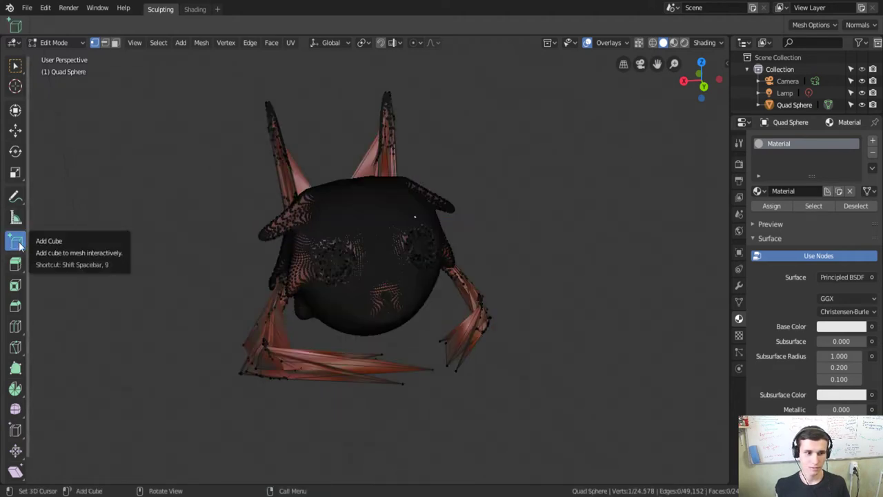
mouse_move(358, 247)
left_mouse_down()
mouse_move(327, 296)
mouse_move(529, 168)
left_mouse_up()
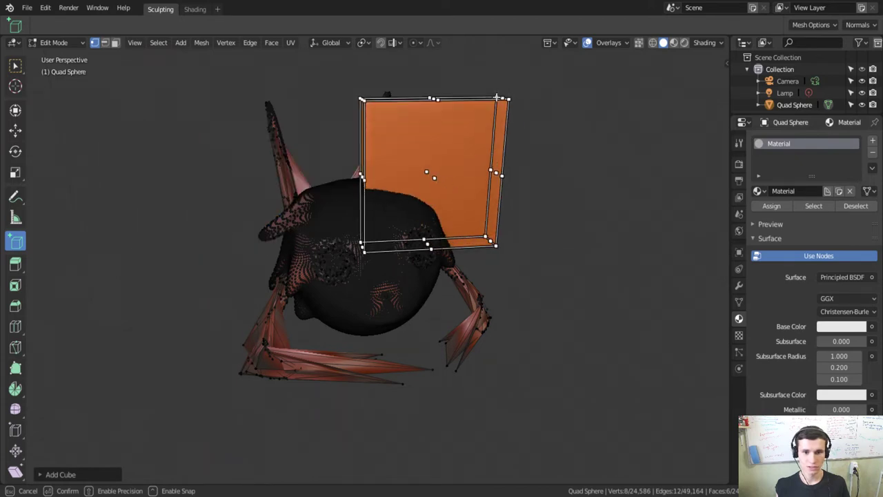
left_click(429, 174)
mouse_move(566, 253)
middle_mouse_down()
mouse_move(440, 283)
mouse_move(424, 255)
middle_mouse_up()
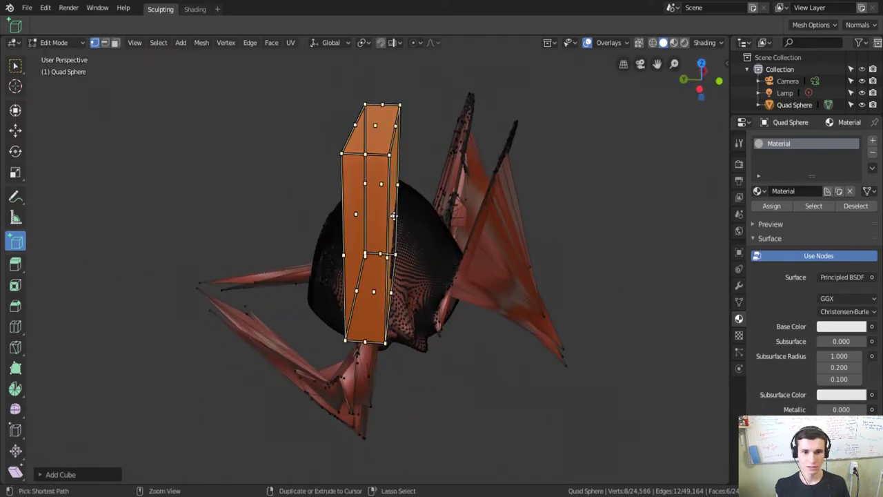
mouse_move(394, 217)
middle_mouse_down()
mouse_move(430, 224)
mouse_move(413, 224)
middle_mouse_up()
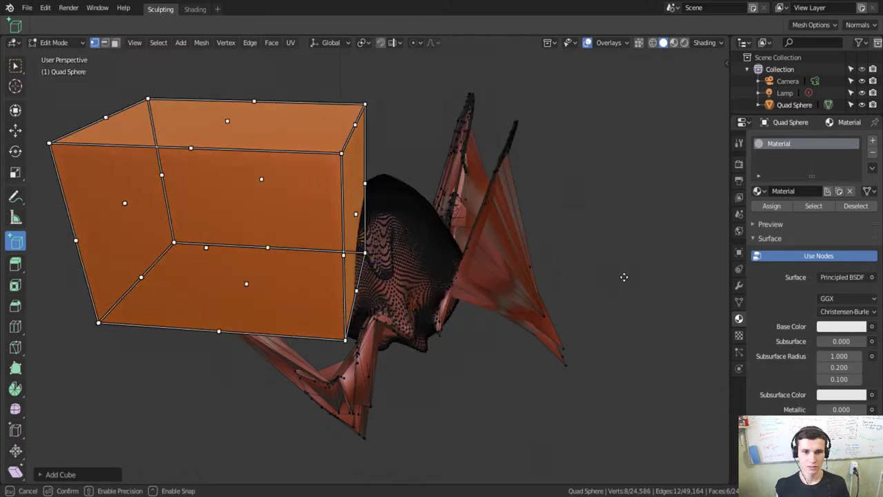
left_click(567, 264)
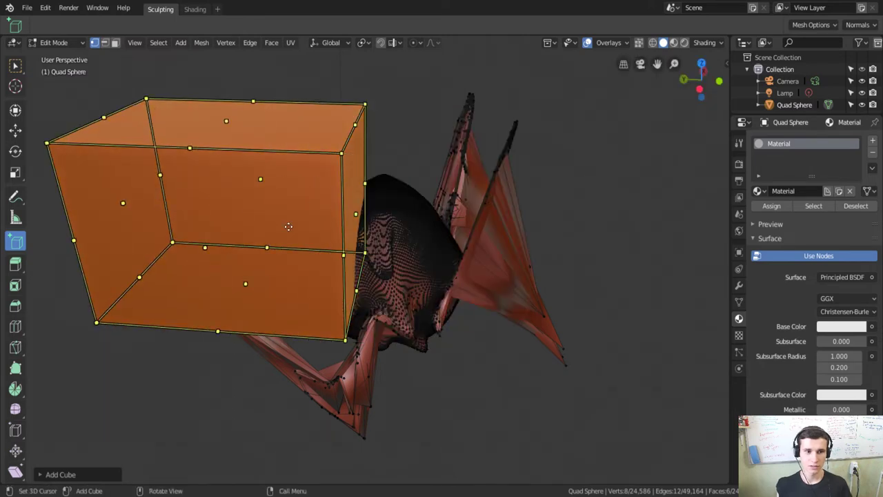
key("x")
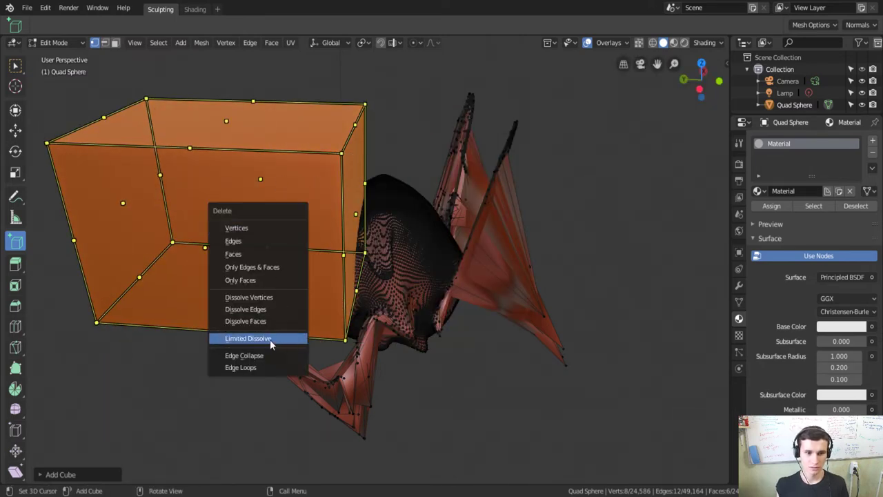
left_click(237, 228)
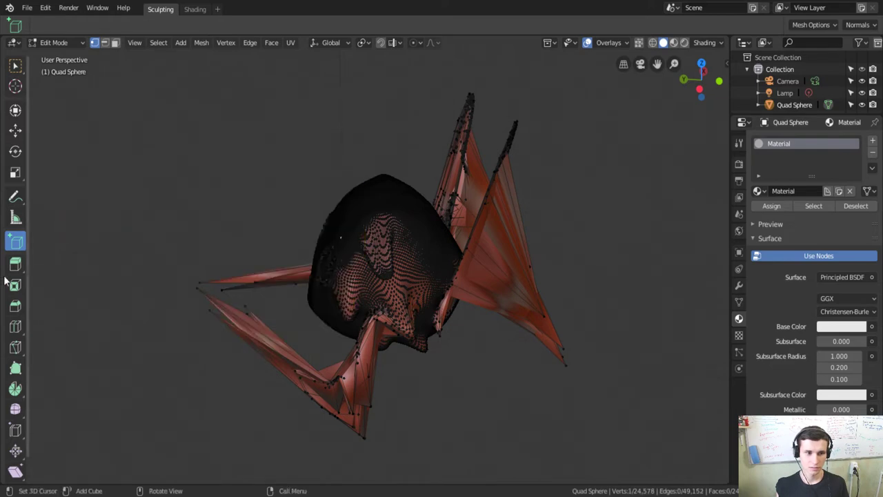
Step: Try extruding vertices and insetting faces, then select the Bevel tool
left_click(10, 269)
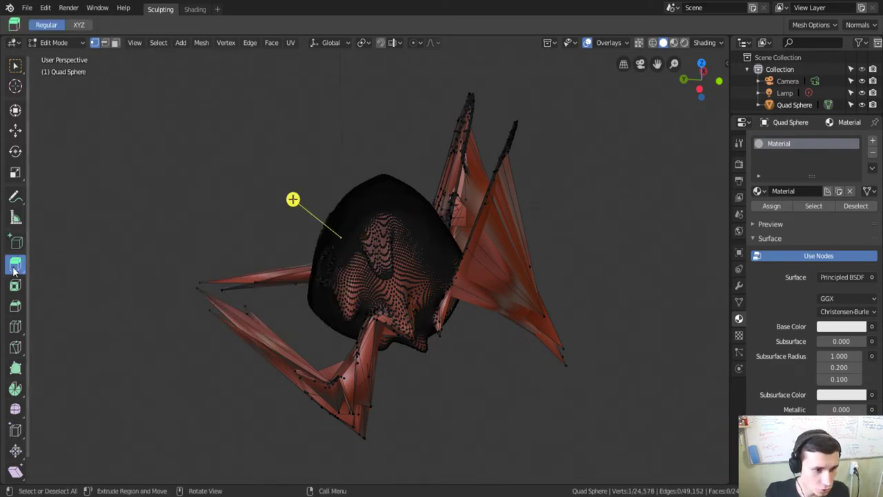
mouse_move(307, 207)
left_mouse_down()
mouse_move(249, 279)
mouse_move(204, 295)
left_mouse_up()
middle_click_drag(181, 249, 414, 282)
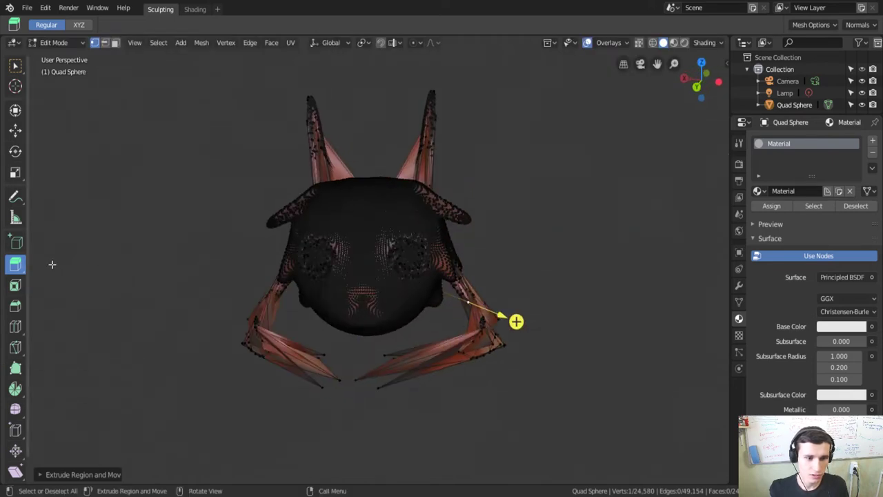
left_click(15, 284)
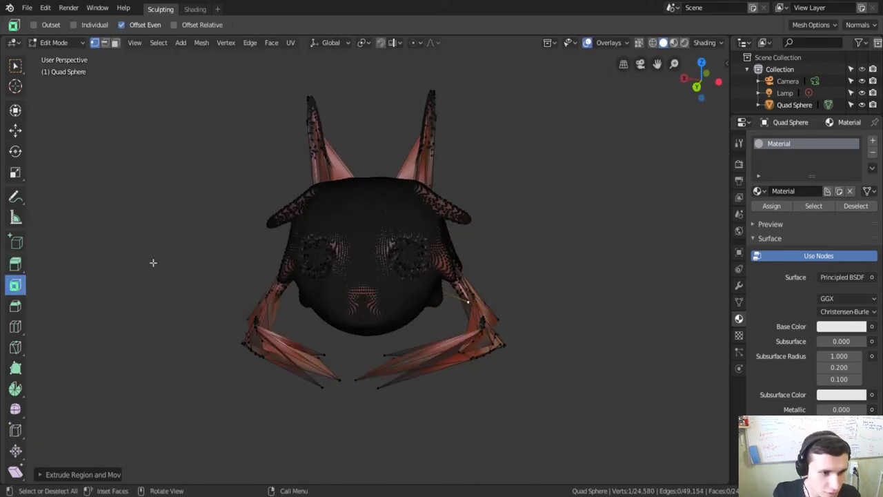
left_click_drag(254, 238, 377, 339)
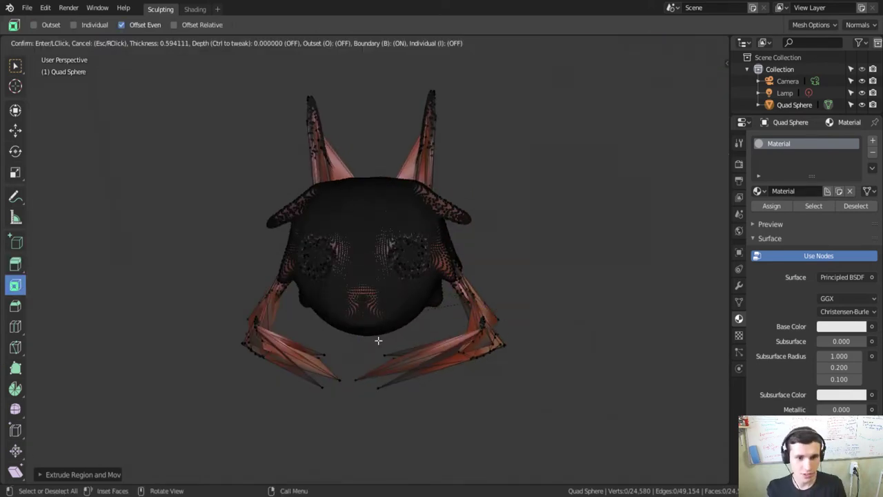
left_click(14, 306)
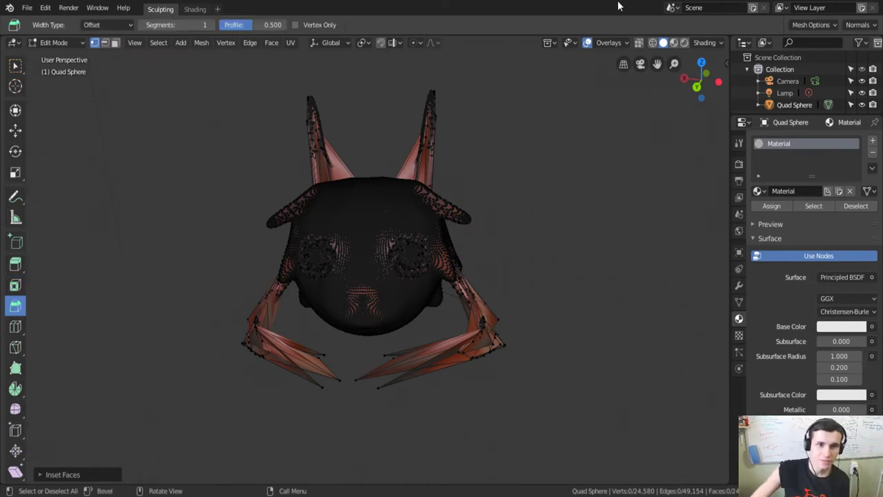
Step: Cut edge loops near the eyes and one running over the top of the head
left_click(14, 327)
left_click_drag(317, 275, 319, 265)
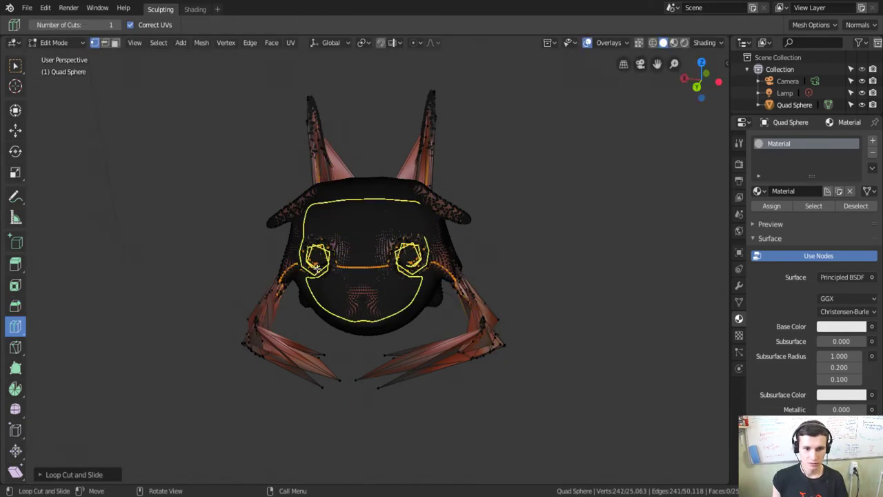
left_click(316, 263)
left_click(316, 263)
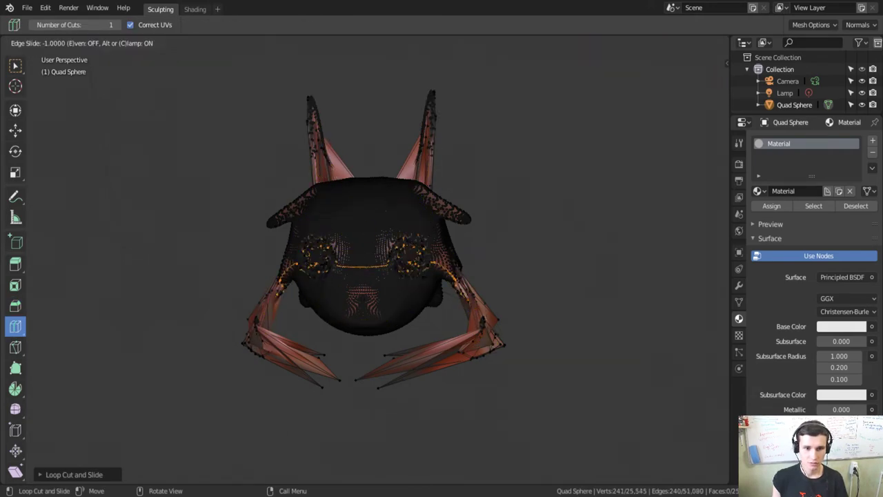
left_click(274, 190)
middle_click_drag(297, 207, 414, 325)
left_click(414, 324)
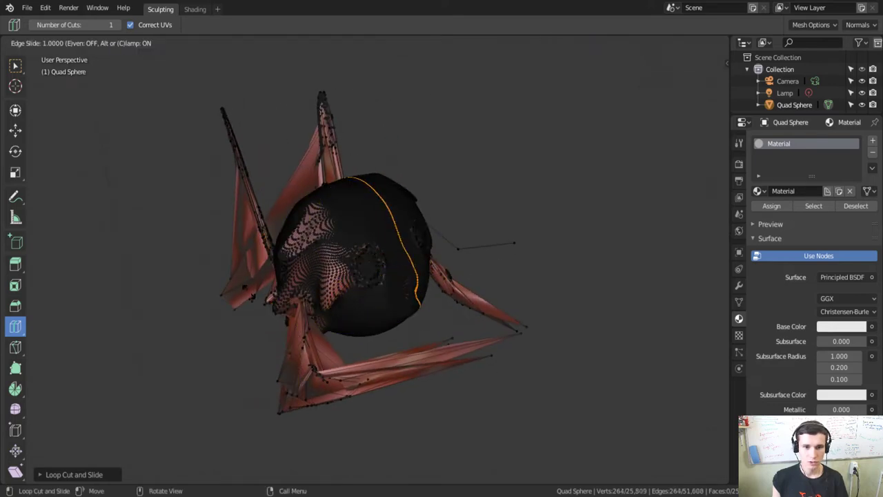
left_click(297, 228)
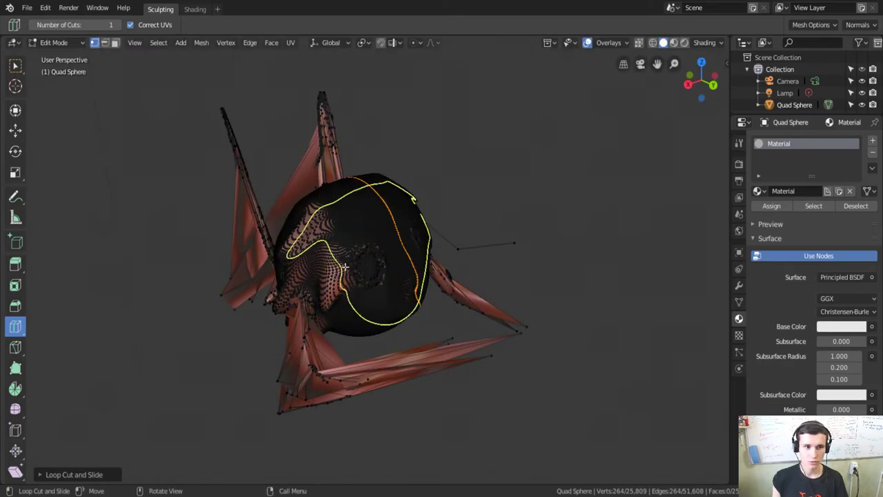
Step: Scribble a series of knife cut points across the creature's head
left_click(15, 349)
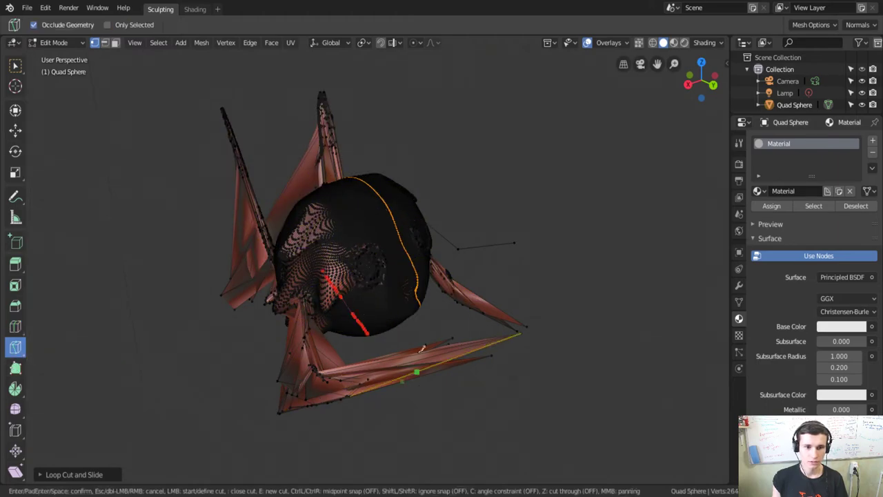
mouse_move(414, 358)
middle_mouse_down()
mouse_move(361, 256)
mouse_move(431, 324)
middle_mouse_up()
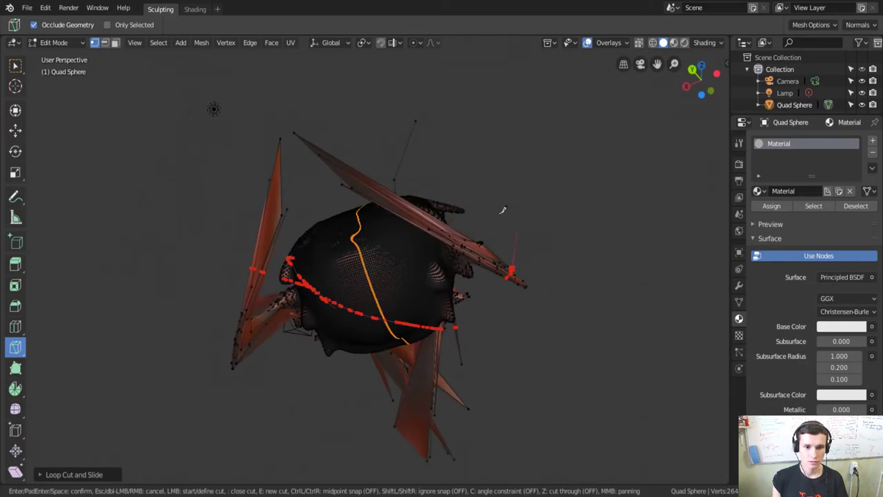
mouse_move(379, 281)
middle_mouse_down()
mouse_move(385, 414)
mouse_move(345, 289)
middle_mouse_up()
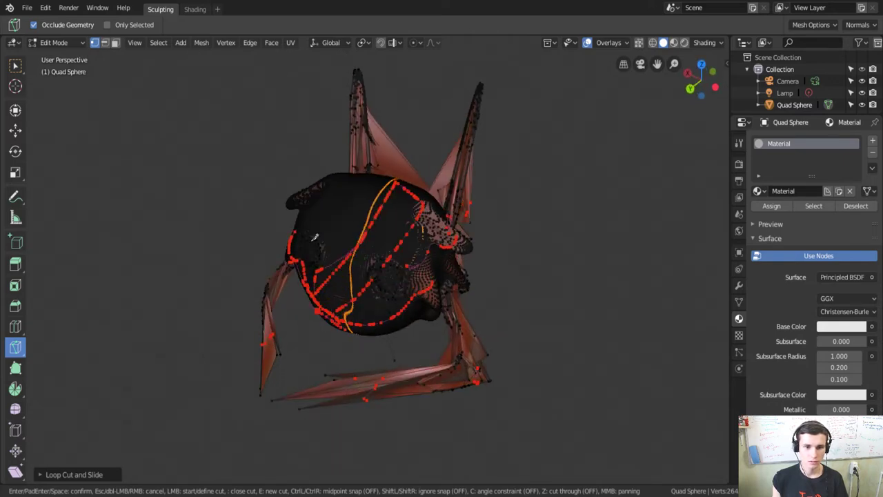
left_click(337, 197)
left_click(396, 185)
left_click(304, 235)
left_click(348, 321)
left_click(404, 256)
left_click(329, 297)
left_click(424, 207)
left_click(405, 303)
left_click(441, 265)
left_click(369, 242)
Step: Cancel the pending knife cuts and add one new vertex with Poly Build
left_click(199, 295)
key("Escape")
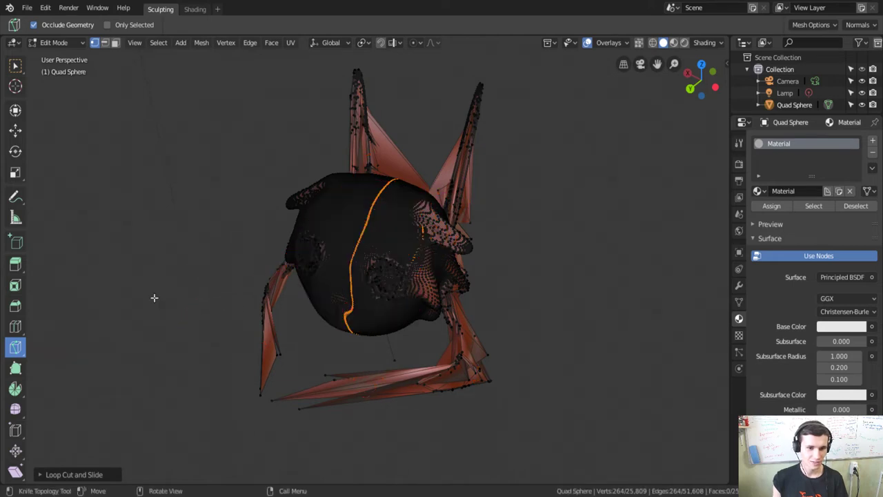
left_click(15, 367)
mouse_move(348, 319)
left_mouse_down()
mouse_move(352, 311)
mouse_move(302, 335)
left_mouse_up()
Step: Switch the creature to Vertex Paint mode and frame its face
left_click(60, 44)
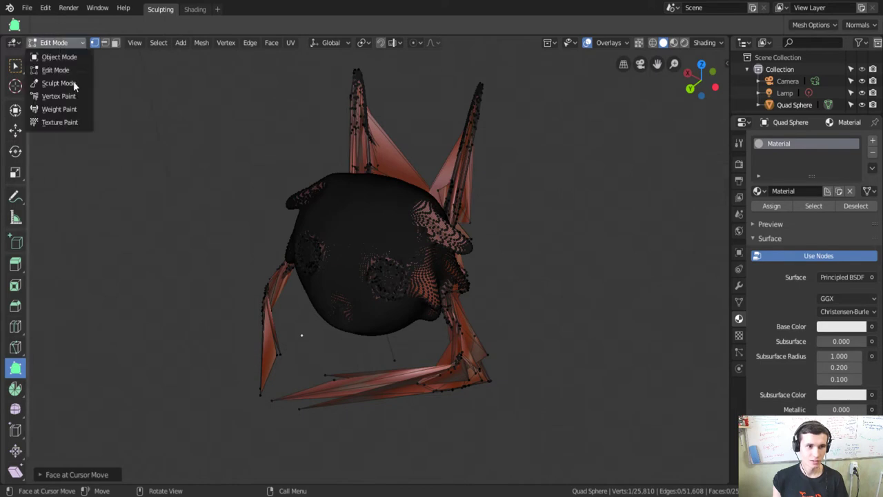
left_click(77, 100)
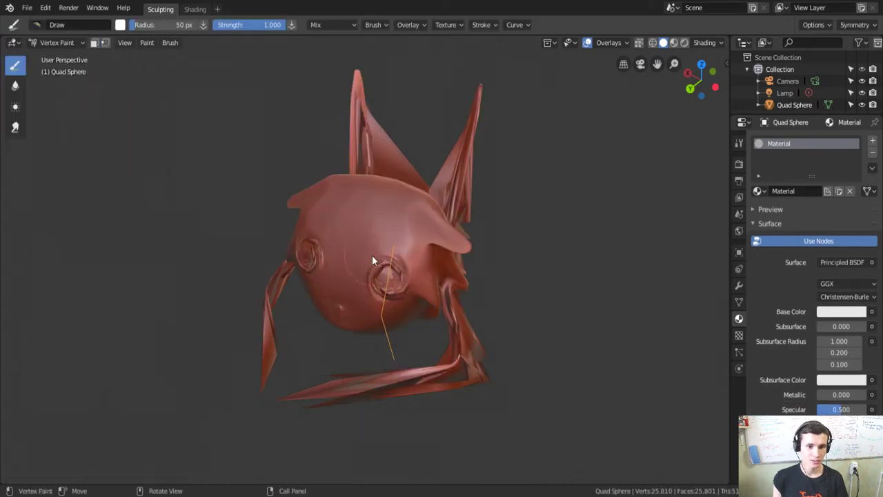
mouse_move(407, 288)
middle_mouse_down()
mouse_move(469, 232)
mouse_move(453, 248)
mouse_move(428, 235)
middle_mouse_up()
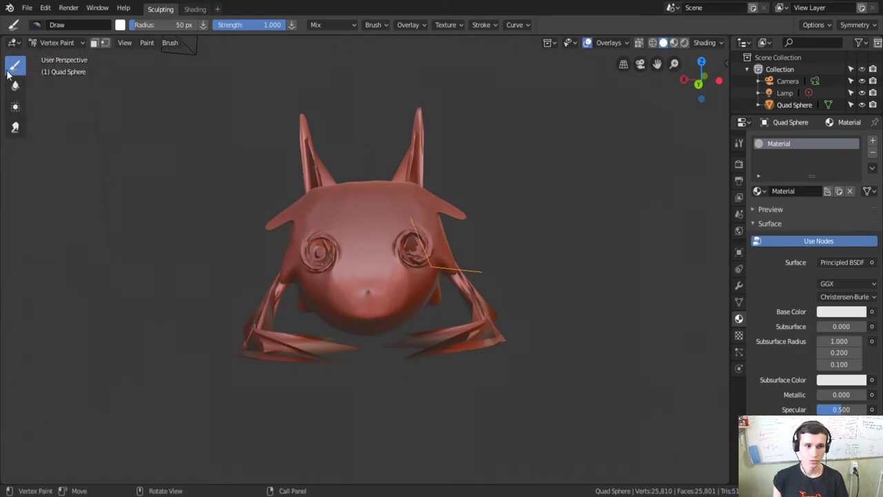
scroll(373, 223, "up", 1)
scroll(427, 244, "up", 4)
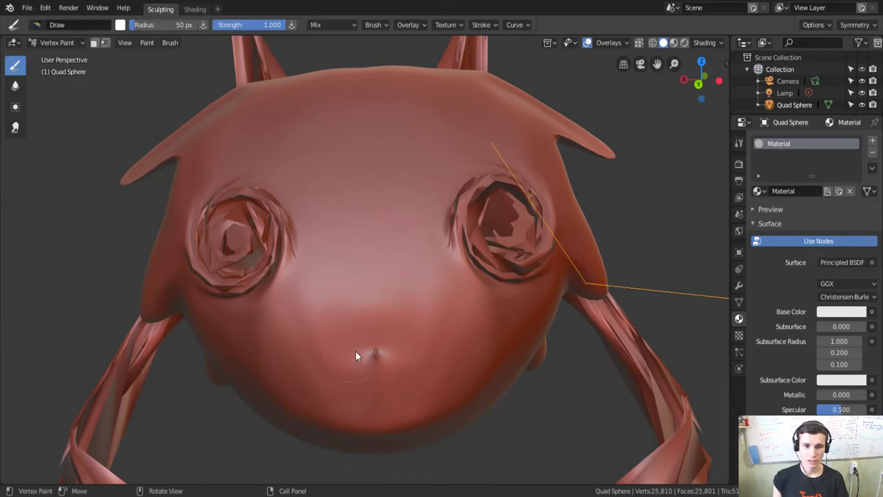
middle_click_drag(430, 298, 428, 345)
scroll(436, 313, "down", 4)
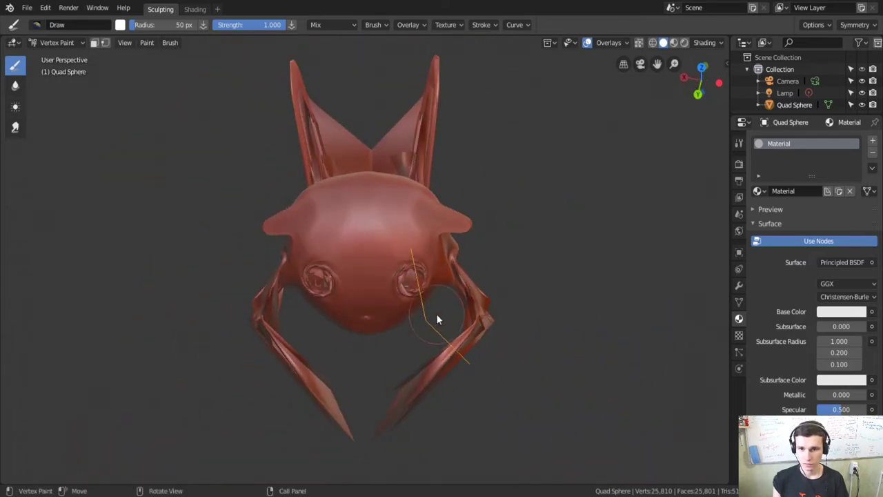
middle_click_drag(436, 312, 401, 258)
key("w")
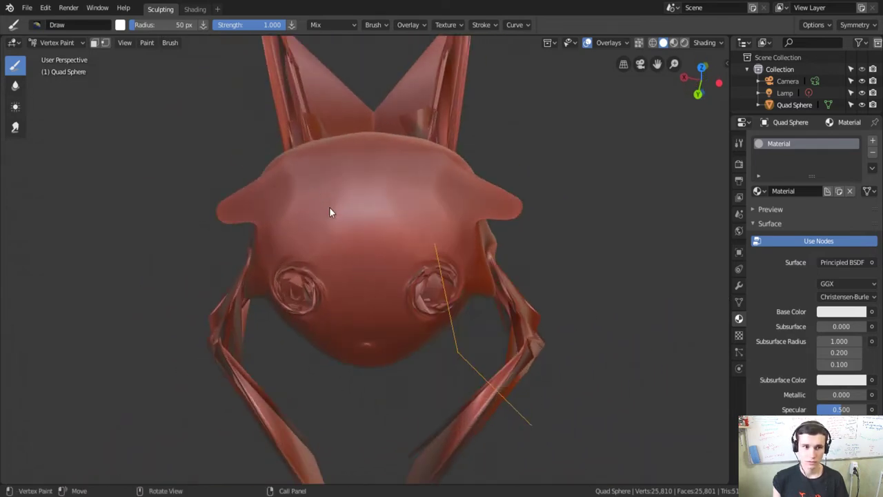
Step: Pick the Draw brush with red colour and undo a stray stroke on the lower face
left_click(38, 26)
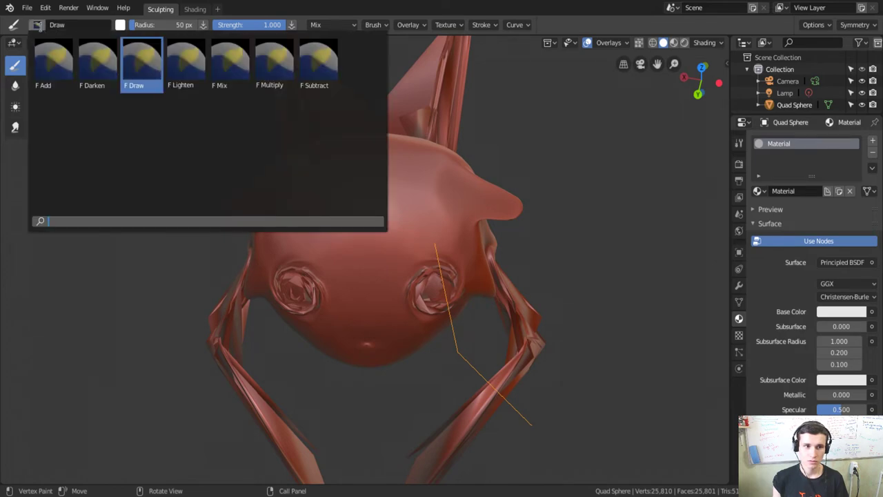
left_click(120, 25)
left_click(156, 115)
mouse_move(359, 264)
left_mouse_down()
mouse_move(362, 329)
mouse_move(429, 273)
left_mouse_up()
mouse_move(429, 274)
middle_mouse_down()
mouse_move(414, 158)
mouse_move(451, 414)
mouse_move(480, 434)
middle_mouse_up()
key("ctrl+z")
key("ctrl+z")
key("ctrl+z")
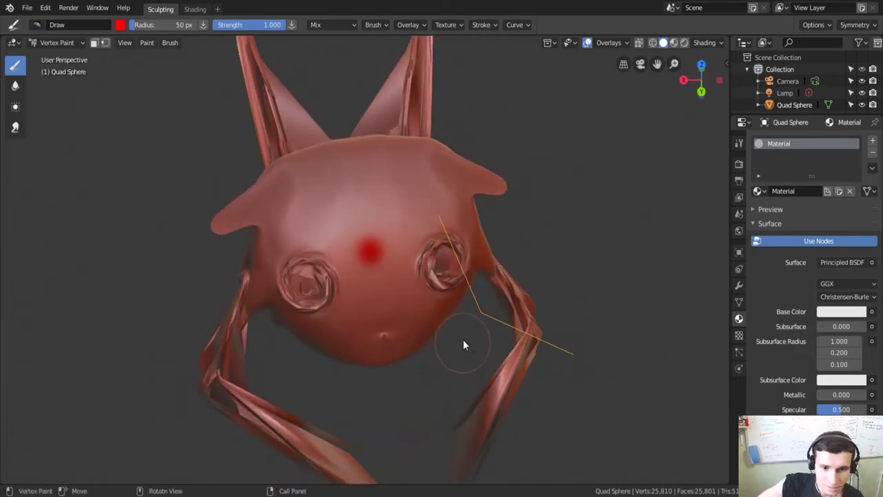
key("ctrl+z")
Step: Paint red around the right eye and then the left eye
left_click(441, 265)
left_click_drag(444, 257, 450, 250)
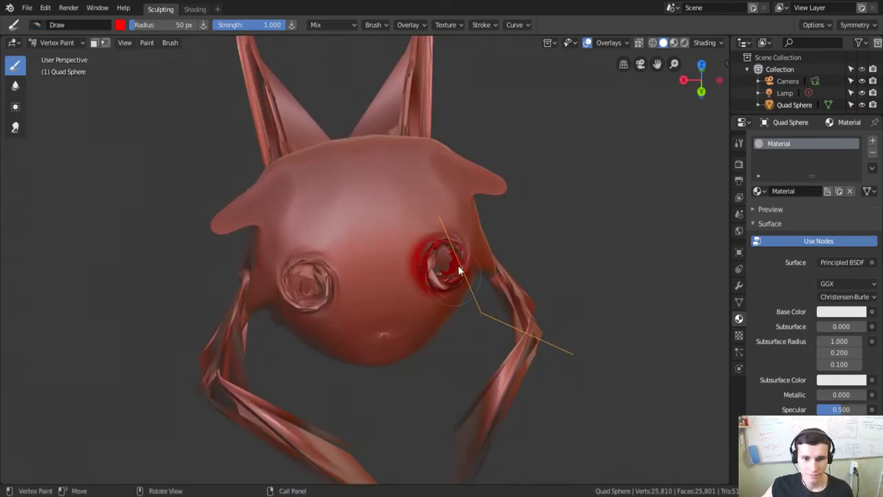
middle_click_drag(428, 329, 298, 260)
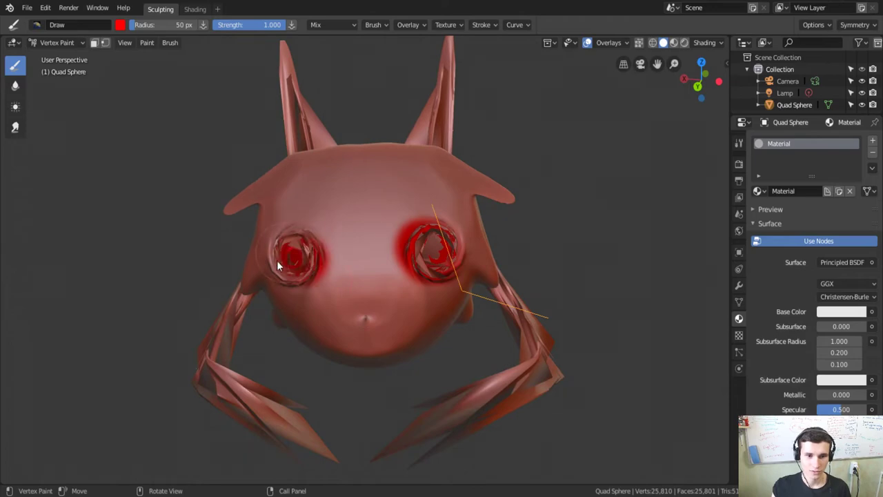
mouse_move(284, 271)
left_mouse_down()
mouse_move(290, 263)
mouse_move(276, 255)
left_mouse_up()
mouse_move(470, 349)
middle_mouse_down()
mouse_move(688, 354)
mouse_move(476, 344)
middle_mouse_up()
left_click(120, 26)
Step: Choose a pale cyan and paint the lower face, upper-left head and between the eyes
left_click(196, 58)
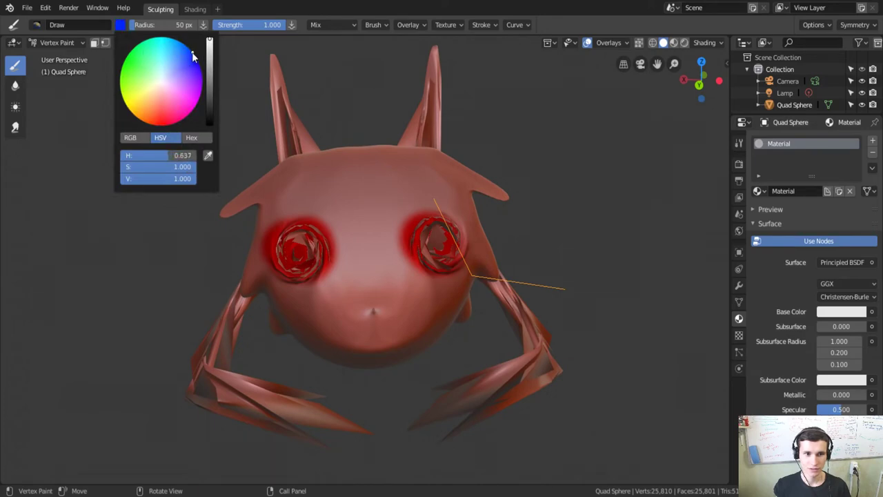
left_click_drag(190, 63, 172, 54)
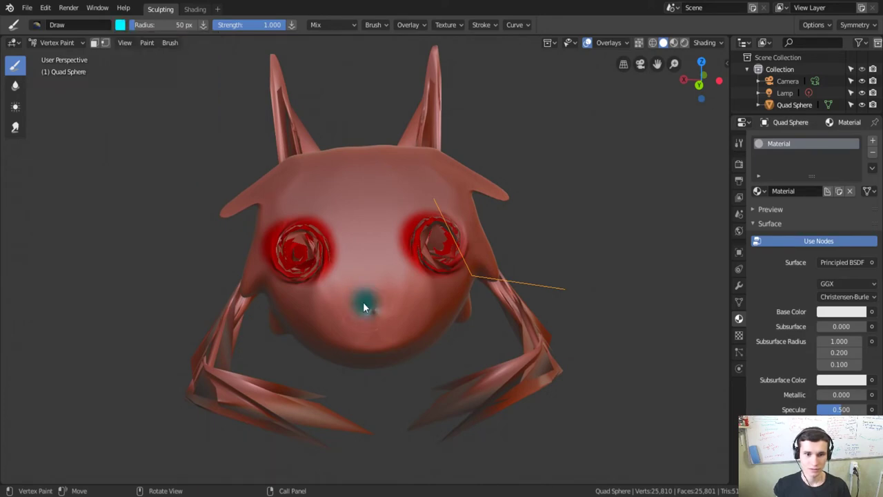
mouse_move(359, 303)
left_mouse_down()
mouse_move(310, 298)
mouse_move(436, 318)
mouse_move(308, 349)
mouse_move(386, 357)
mouse_move(332, 284)
left_mouse_up()
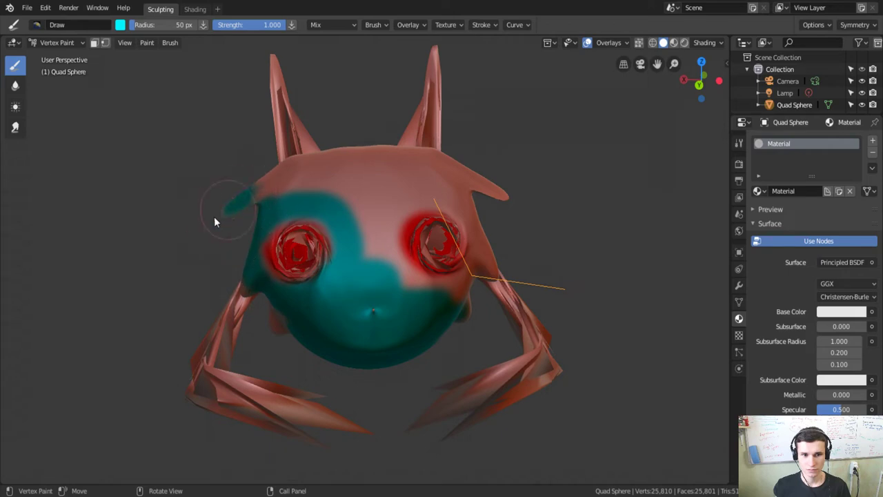
left_click_drag(212, 222, 320, 170)
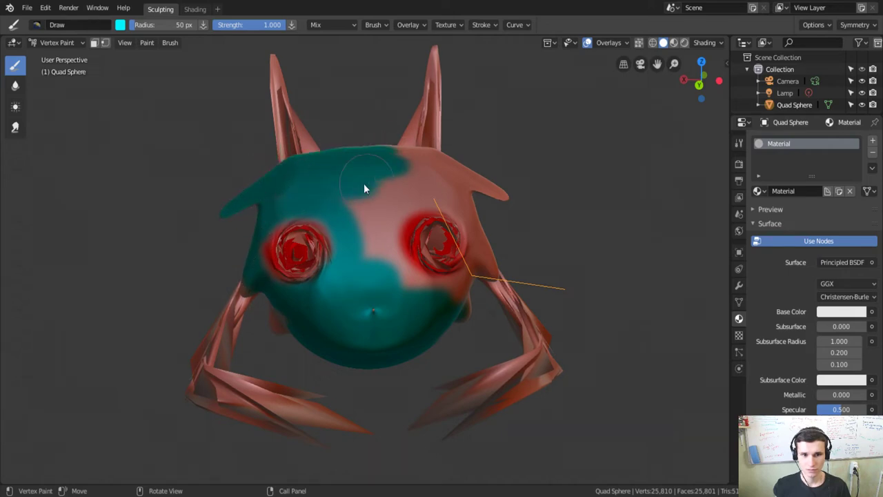
left_click_drag(372, 228, 379, 250)
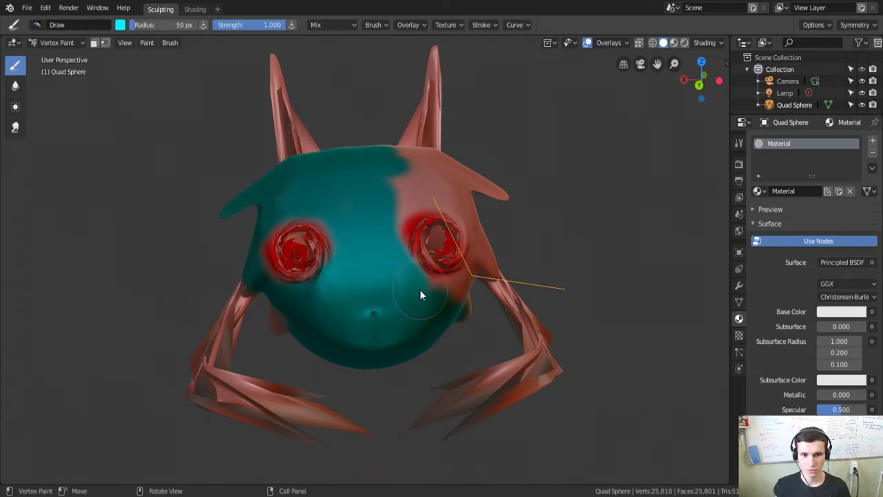
Step: Cover the right side of the head and the right leg in cyan
mouse_move(464, 293)
left_mouse_down()
mouse_move(414, 290)
mouse_move(476, 238)
mouse_move(419, 182)
mouse_move(384, 220)
left_mouse_up()
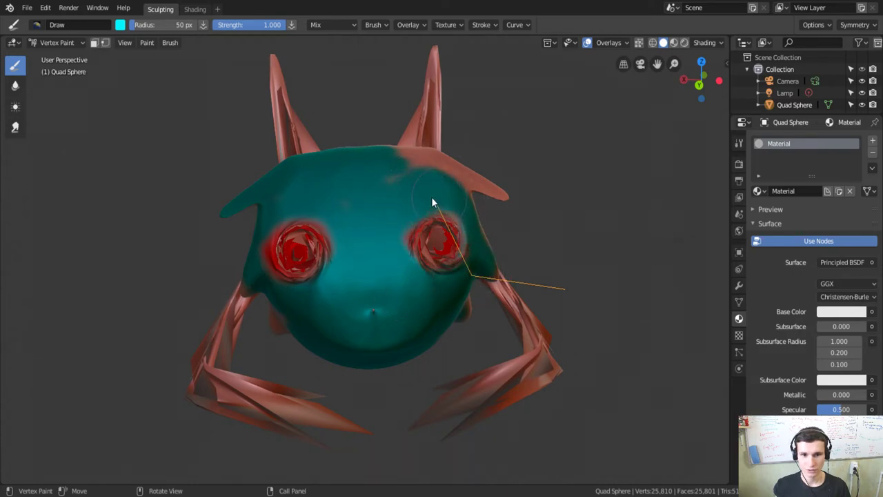
left_click_drag(392, 160, 404, 152)
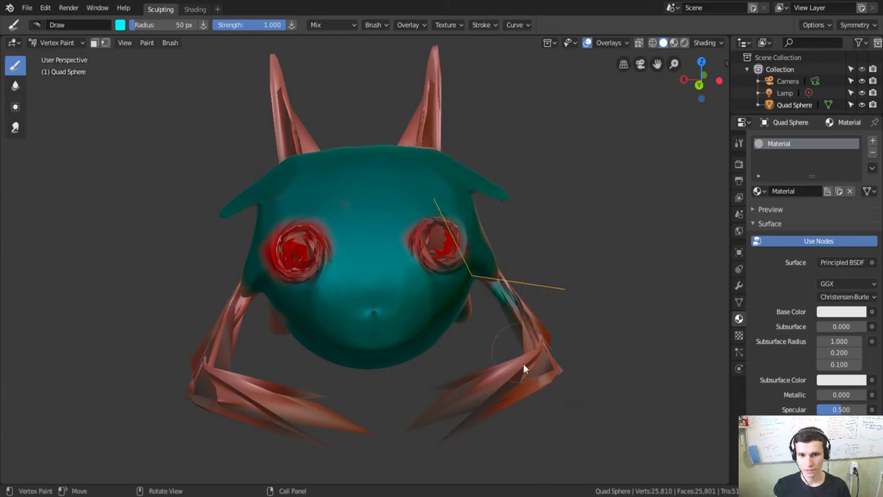
mouse_move(550, 271)
left_mouse_down()
mouse_move(559, 320)
mouse_move(479, 407)
mouse_move(437, 403)
mouse_move(379, 438)
mouse_move(349, 412)
mouse_move(204, 381)
mouse_move(182, 360)
mouse_move(260, 371)
left_mouse_up()
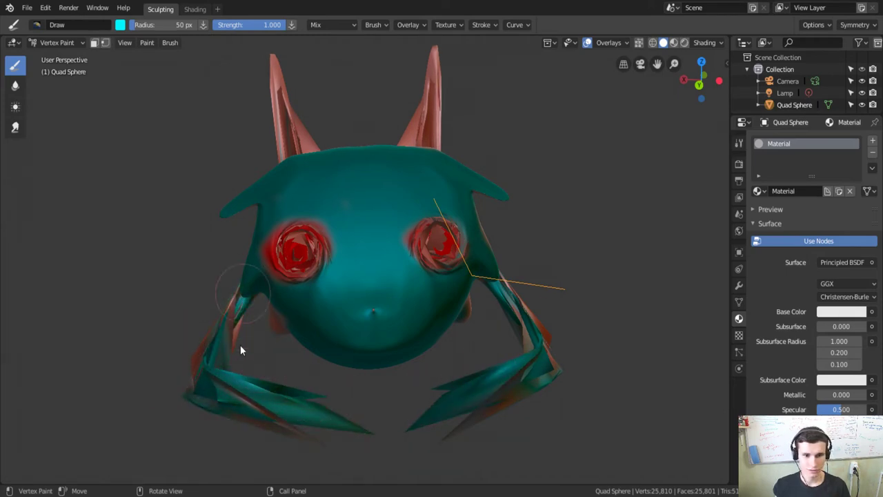
mouse_move(167, 372)
middle_mouse_down()
mouse_move(511, 351)
mouse_move(414, 320)
mouse_move(348, 359)
mouse_move(233, 321)
mouse_move(390, 361)
mouse_move(386, 352)
middle_mouse_up()
Step: Set the paint colour to magenta and undo three test dabs on the face
left_click(121, 25)
left_click_drag(148, 60, 131, 76)
left_click(349, 281)
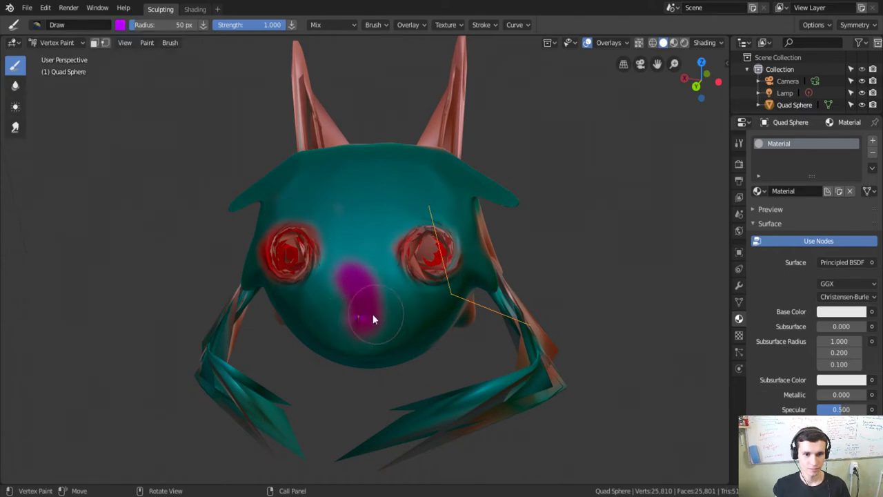
key("ctrl+z")
left_click_drag(349, 324, 370, 338)
key("ctrl+z")
middle_click_drag(356, 278, 378, 284)
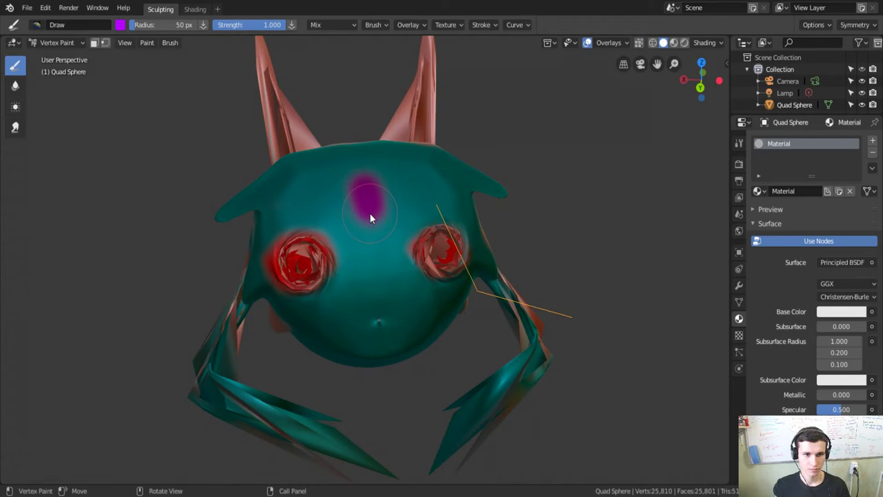
key("ctrl+z")
Step: Shrink the brush to a tiny radius and orbit in close around the creature's face
left_click_drag(135, 26, 111, 26)
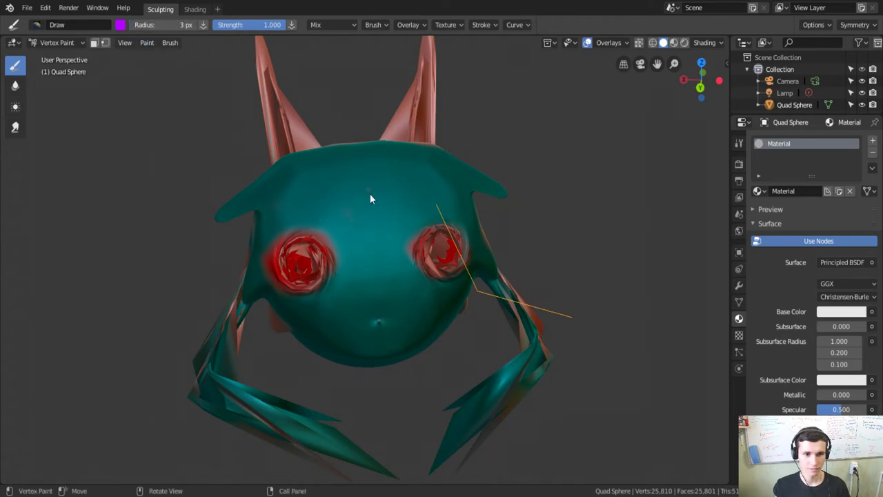
mouse_move(378, 246)
middle_mouse_down()
mouse_move(421, 275)
mouse_move(384, 263)
mouse_move(448, 257)
mouse_move(400, 256)
middle_mouse_up()
mouse_move(400, 220)
middle_mouse_down()
mouse_move(413, 234)
mouse_move(436, 327)
middle_mouse_up()
scroll(413, 234, "up", 2)
scroll(404, 223, "up", 2)
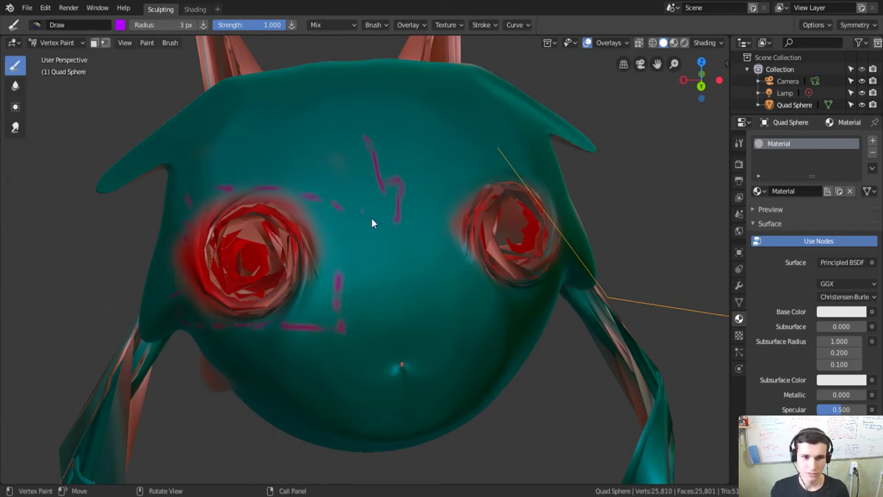
middle_click_drag(382, 224, 378, 249)
scroll(378, 249, "down", 4)
middle_click_drag(425, 288, 397, 241)
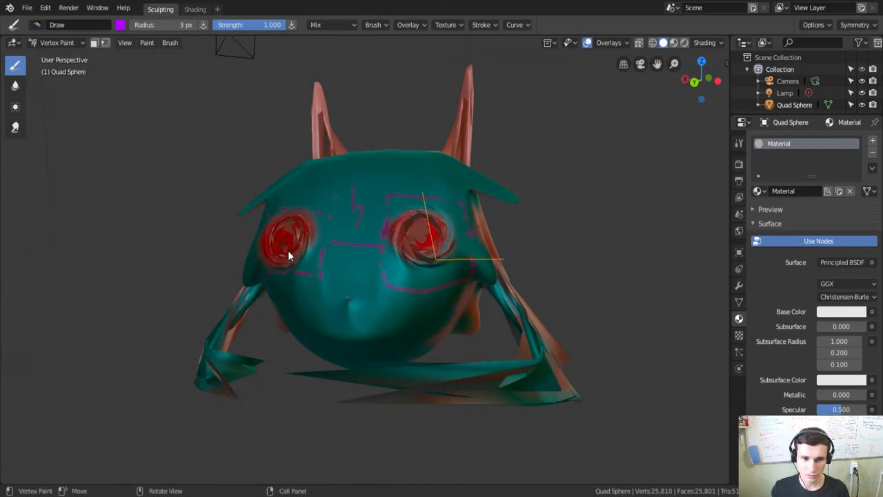
mouse_move(343, 267)
middle_mouse_down()
mouse_move(394, 311)
mouse_move(315, 282)
mouse_move(382, 315)
mouse_move(436, 325)
mouse_move(516, 292)
mouse_move(414, 335)
middle_mouse_up()
scroll(383, 316, "down", 2)
scroll(407, 332, "up", 2)
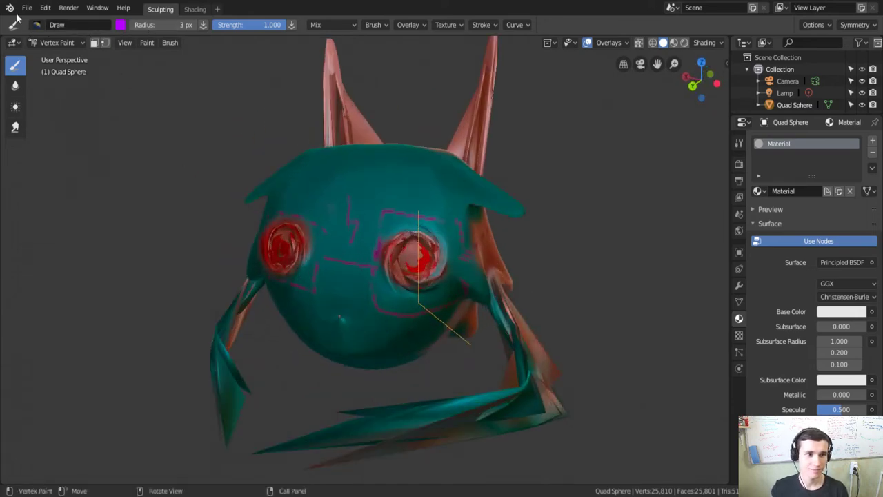
Step: Turn the viewport into the Shader Editor and pan around the material nodes
left_click(14, 43)
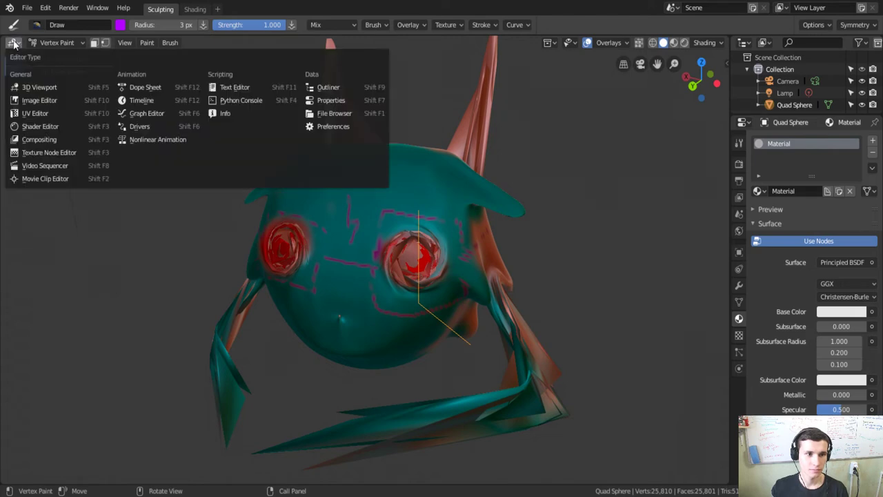
left_click(61, 127)
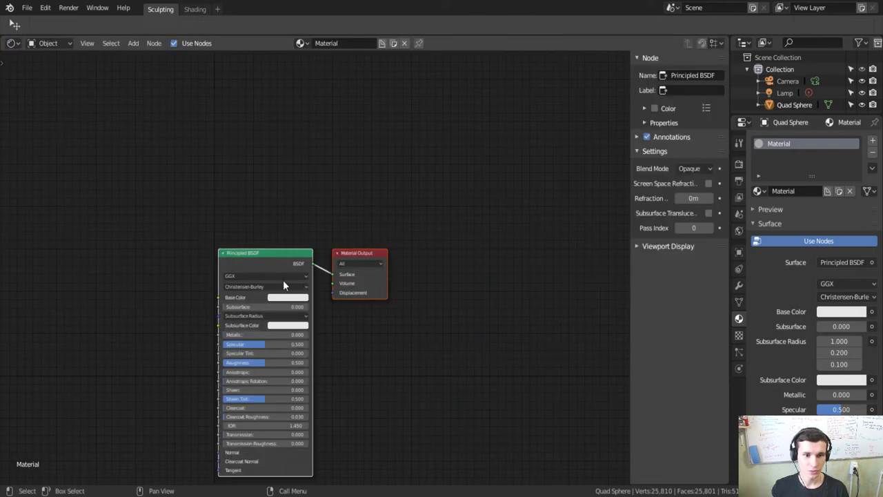
scroll(278, 375, "up", 2)
scroll(234, 371, "down", 2)
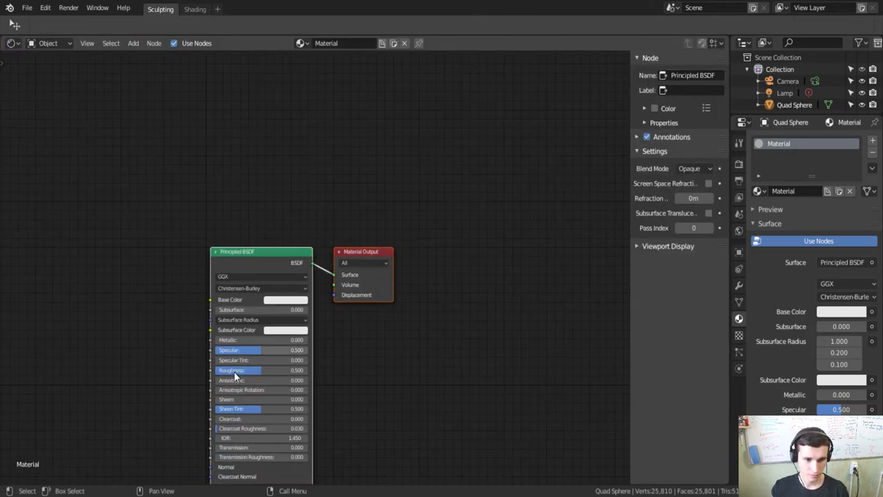
scroll(247, 368, "up", 1)
mouse_move(408, 391)
middle_mouse_down()
mouse_move(535, 223)
mouse_move(474, 262)
middle_mouse_up()
left_click_drag(432, 312, 418, 296)
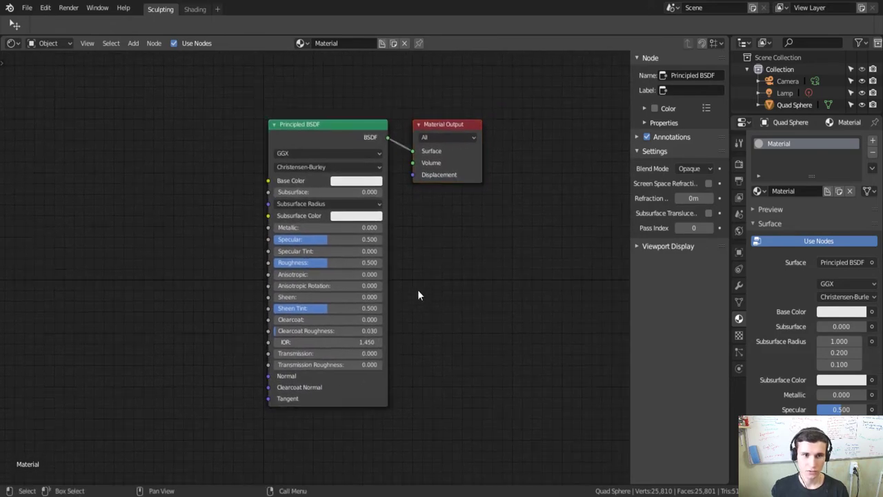
Step: Switch the area through the Drivers and Timeline editor types
left_click(13, 44)
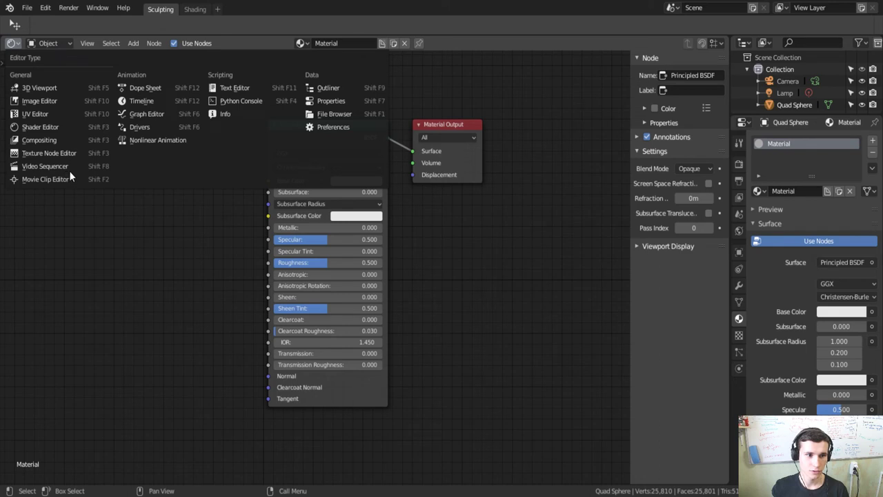
left_click(148, 128)
left_click(13, 44)
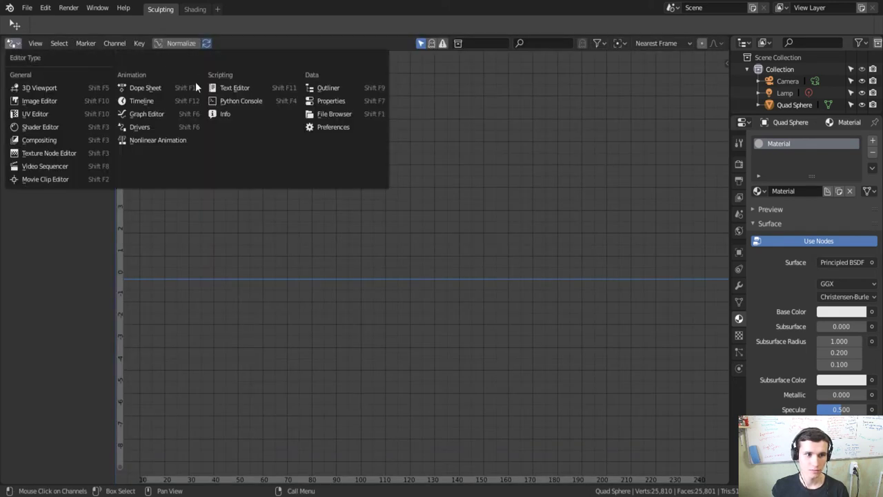
left_click(154, 102)
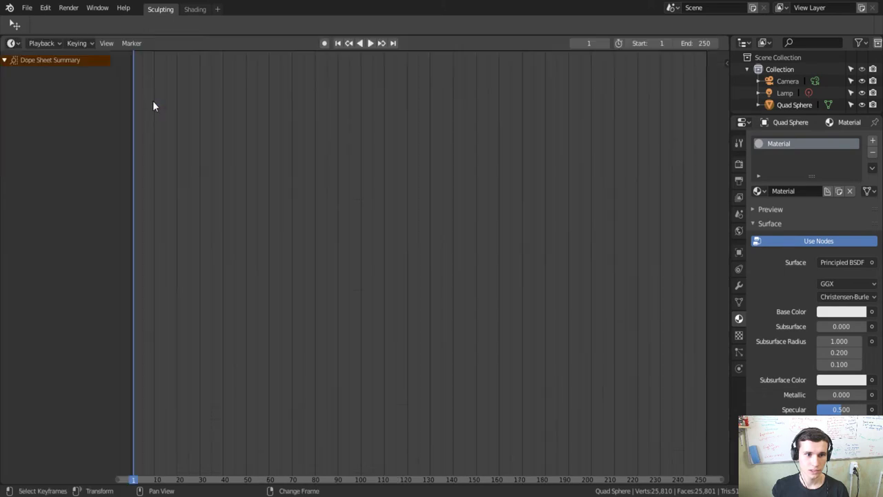
left_click(14, 43)
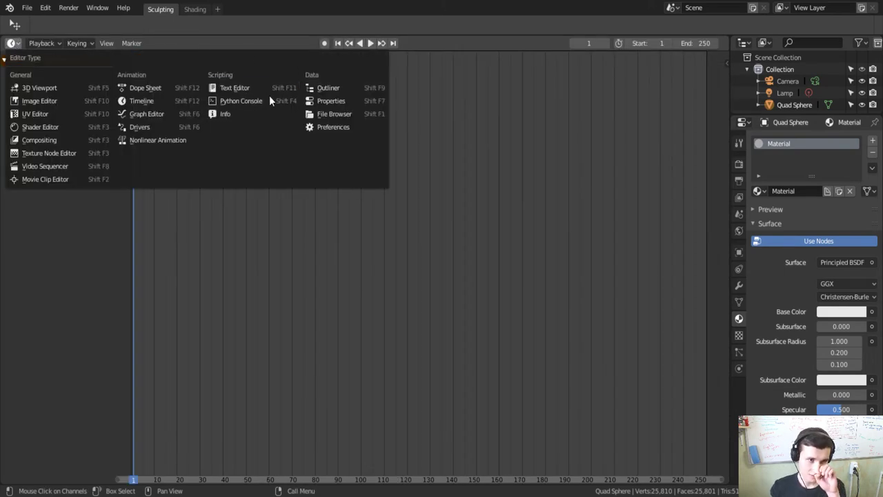
left_click(14, 43)
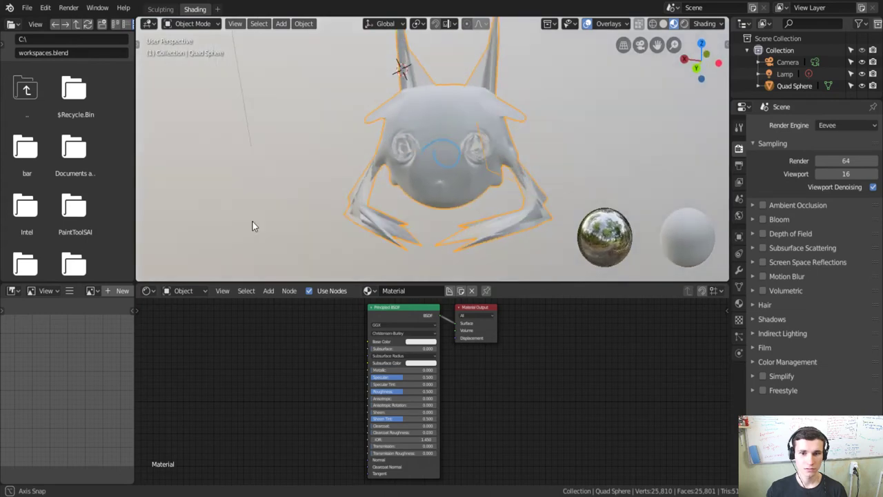
Step: Inspect the header's object-type visibility, pivot point and snapping options
middle_click_drag(250, 224, 379, 198)
mouse_move(431, 178)
middle_mouse_down()
mouse_move(480, 196)
mouse_move(519, 174)
middle_mouse_up()
left_click(569, 24)
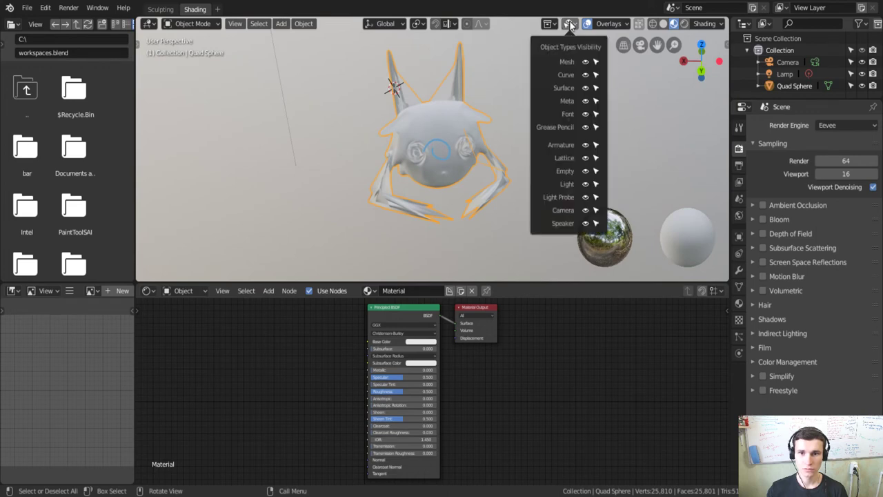
left_click(570, 25)
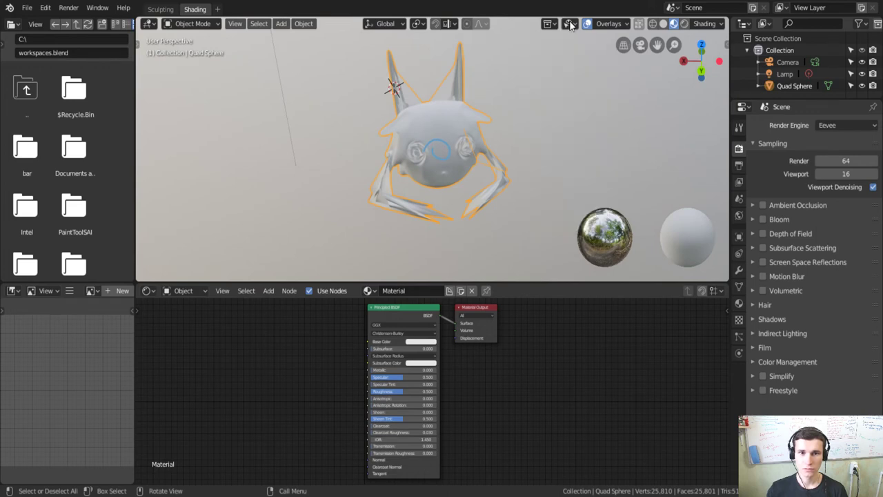
left_click(419, 24)
left_click(418, 25)
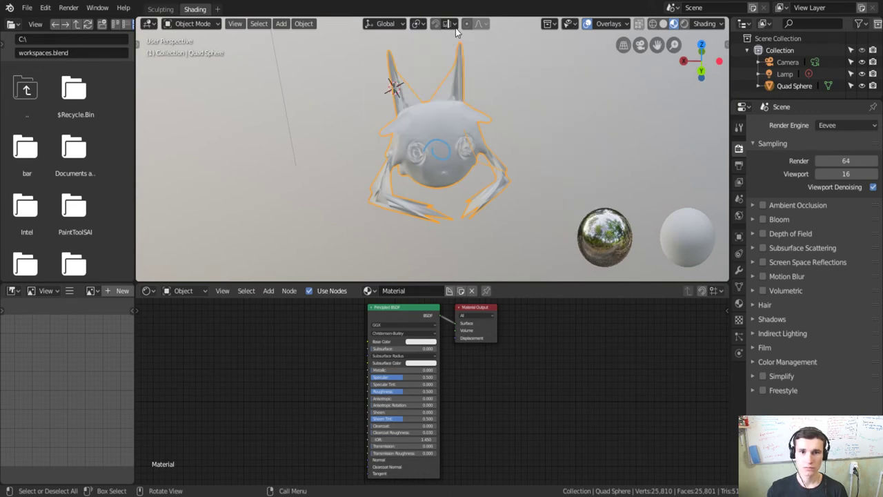
left_click(454, 25)
Step: Apply Shade Flat to the Quad Sphere creature from its context menu
left_click_drag(701, 76, 700, 78)
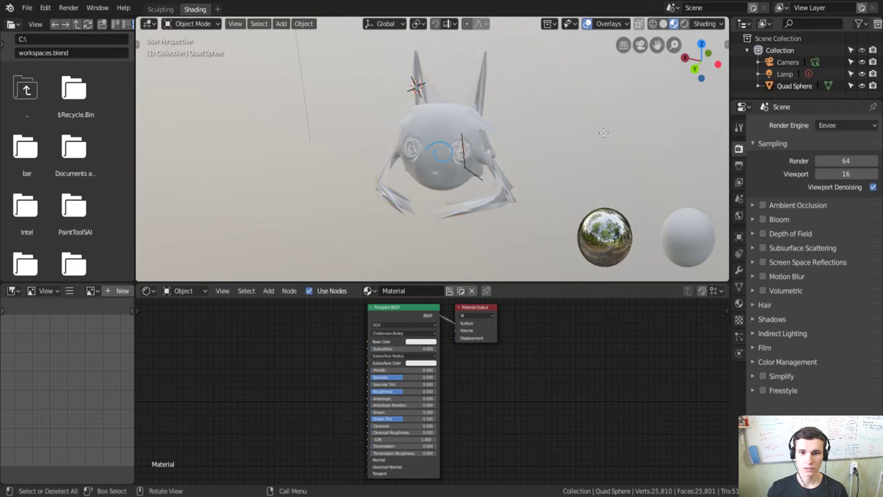
mouse_move(578, 163)
middle_mouse_down()
mouse_move(580, 97)
mouse_move(379, 89)
middle_mouse_up()
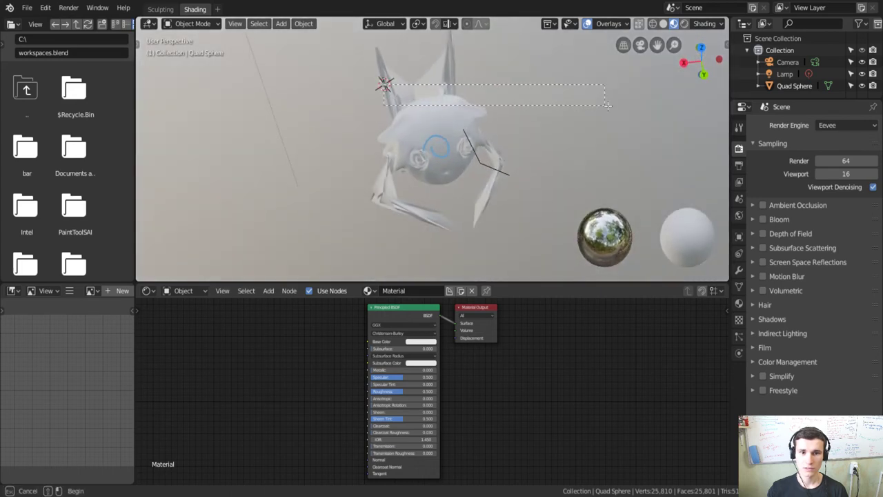
middle_click_drag(579, 149, 524, 130)
right_click(525, 130)
right_click(608, 92)
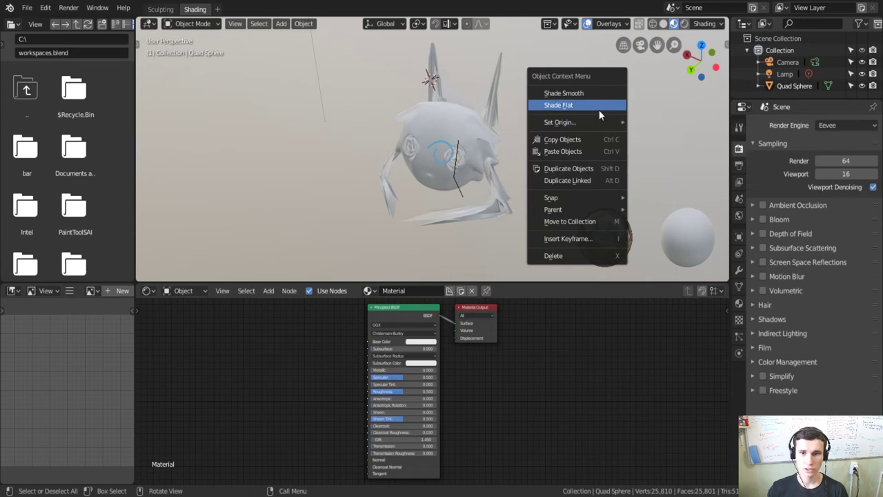
left_click(595, 105)
right_click(591, 102)
left_click(592, 102)
right_click(462, 138)
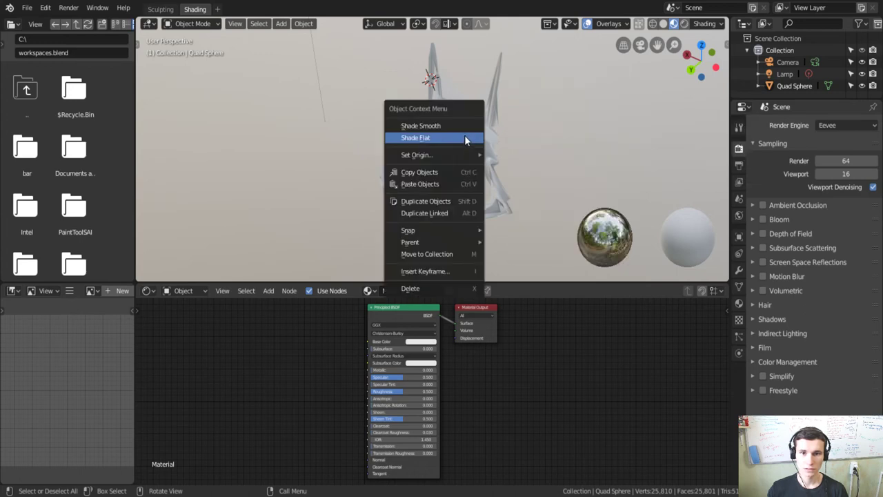
left_click(451, 126)
left_click(196, 24)
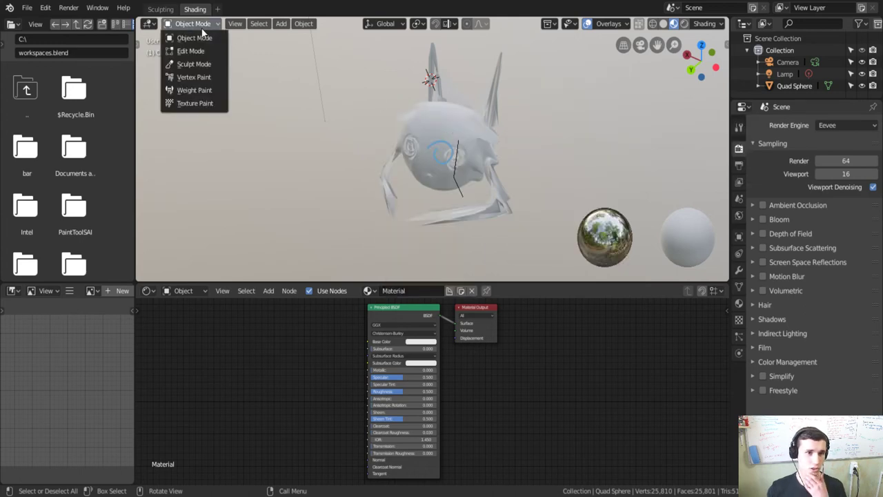
Step: Add a 2D Animation workspace and select the creature from a front view
left_click(217, 9)
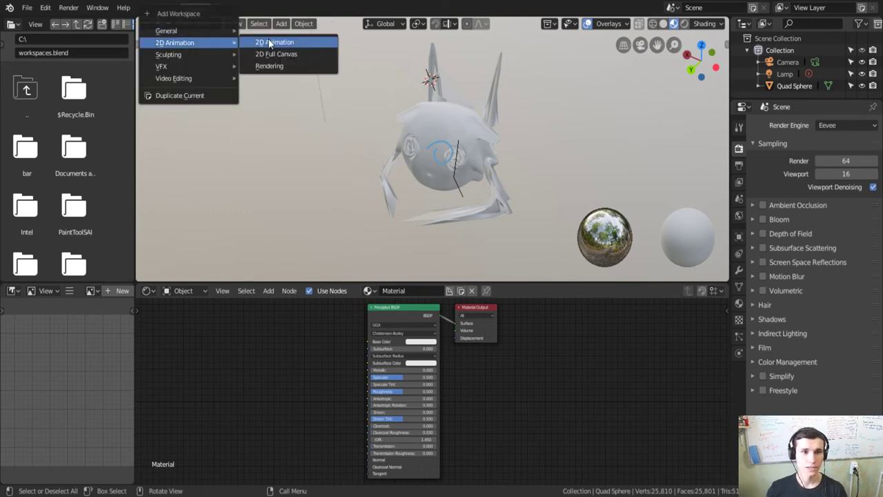
left_click(268, 40)
middle_click_drag(359, 220, 513, 241)
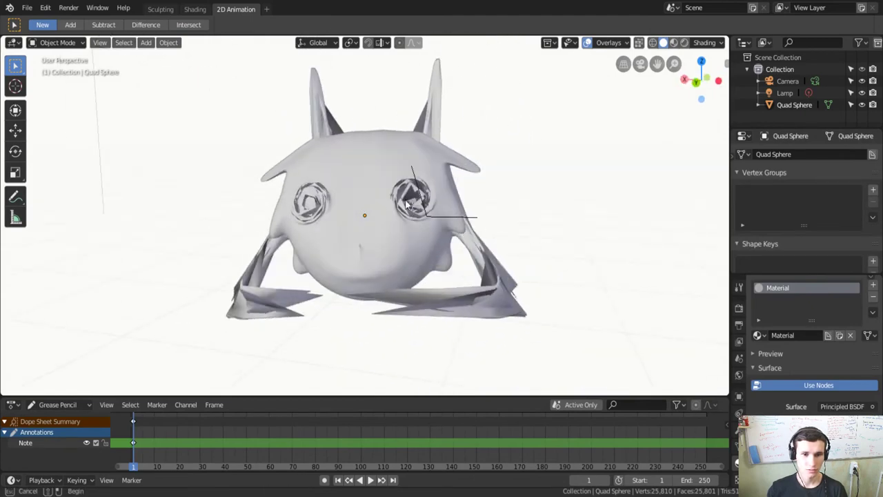
left_click(380, 202)
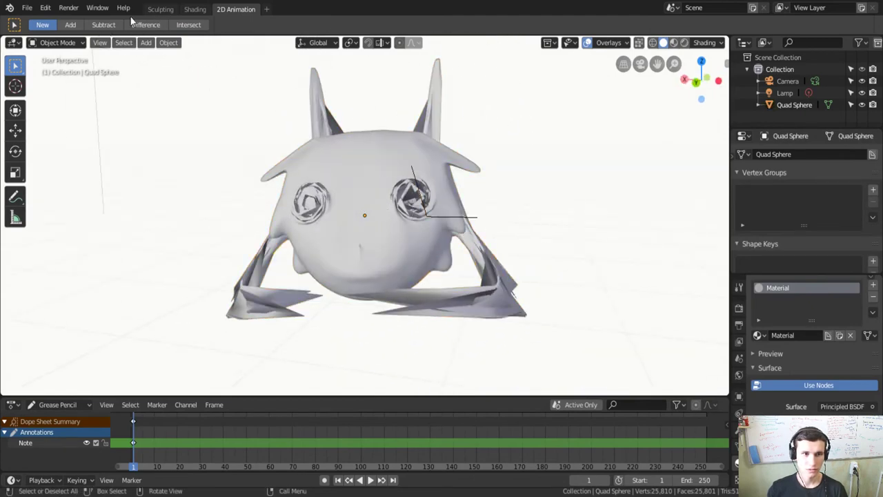
Step: Add a Compositing workspace and show a single colour channel of its backdrop
left_click(265, 9)
mouse_move(208, 66)
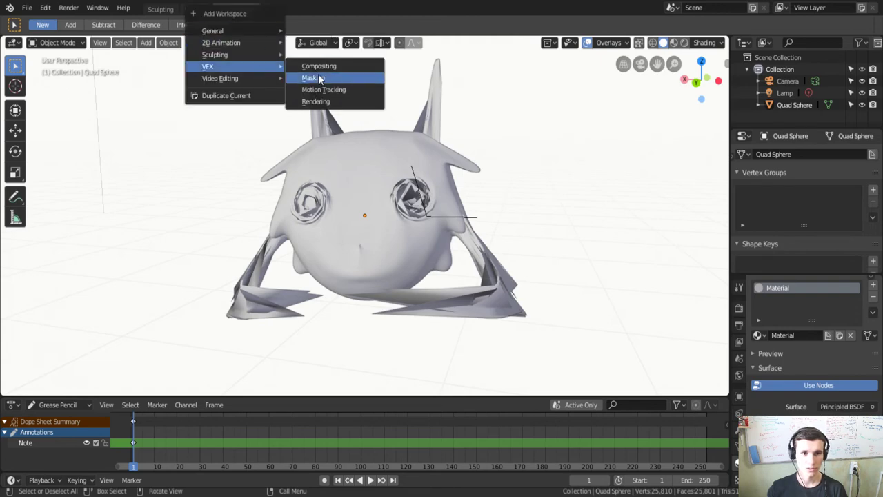
left_click(346, 66)
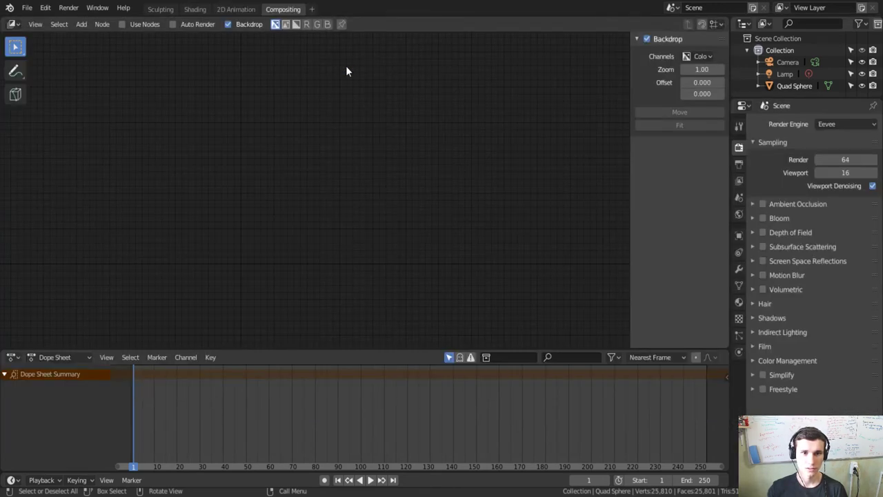
left_click(232, 9)
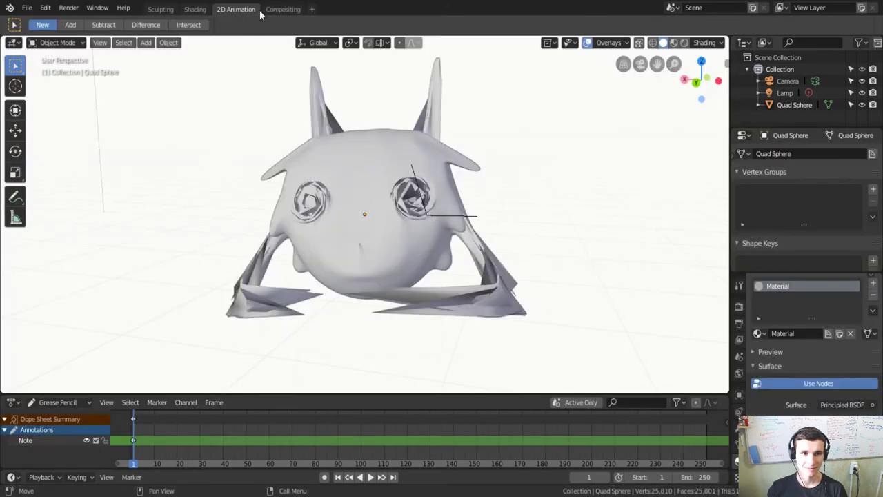
right_click(260, 13)
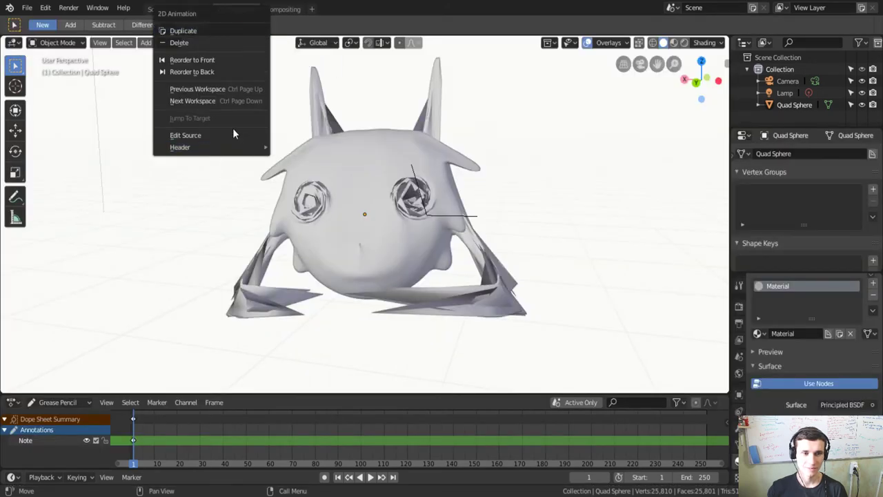
left_click(285, 10)
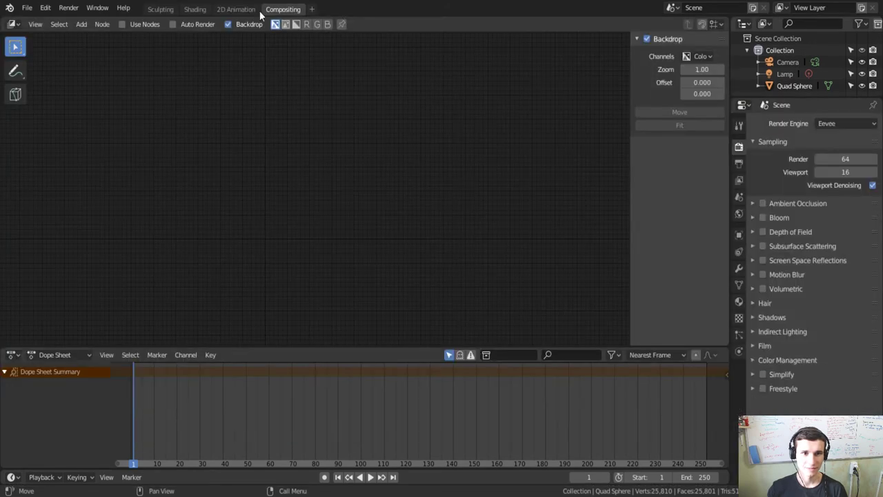
left_click(308, 25)
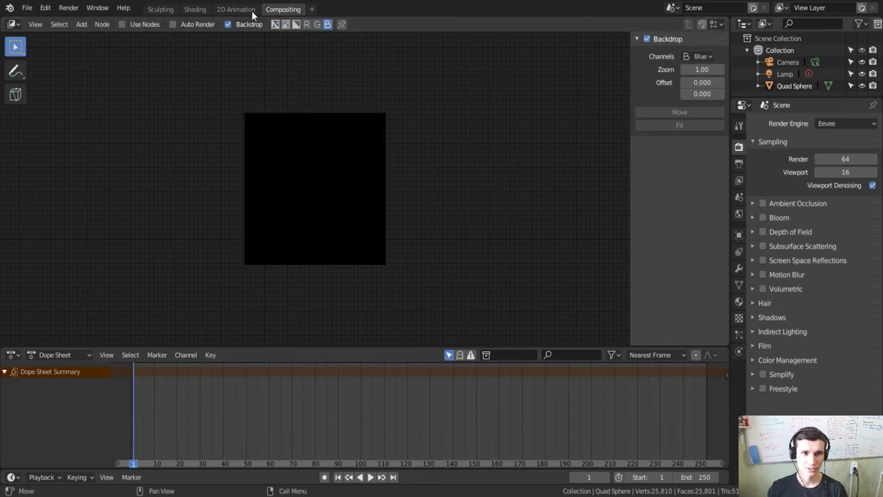
Step: Cycle through the Shading and Sculpting workspaces, ending back in 2D Animation
left_click(195, 9)
left_click(161, 9)
left_click(100, 12)
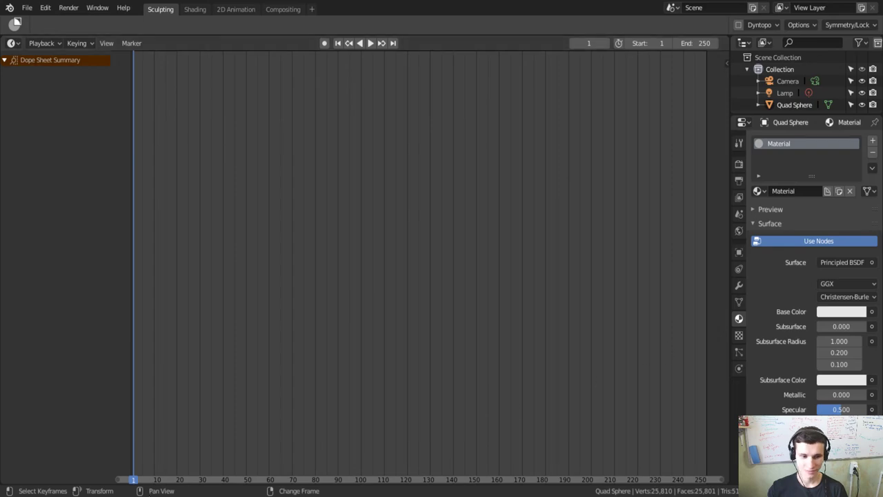
left_click(194, 8)
left_click(233, 9)
Step: Select the creature, orbit to a frontal view, and switch it into Sculpt Mode
left_click(391, 255)
mouse_move(391, 255)
middle_mouse_down()
mouse_move(501, 274)
mouse_move(474, 276)
middle_mouse_up()
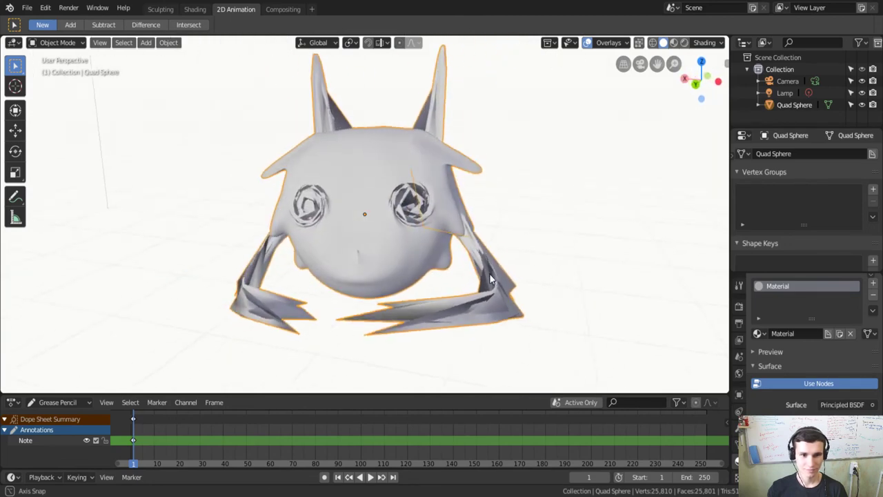
middle_click_drag(474, 276, 122, 236)
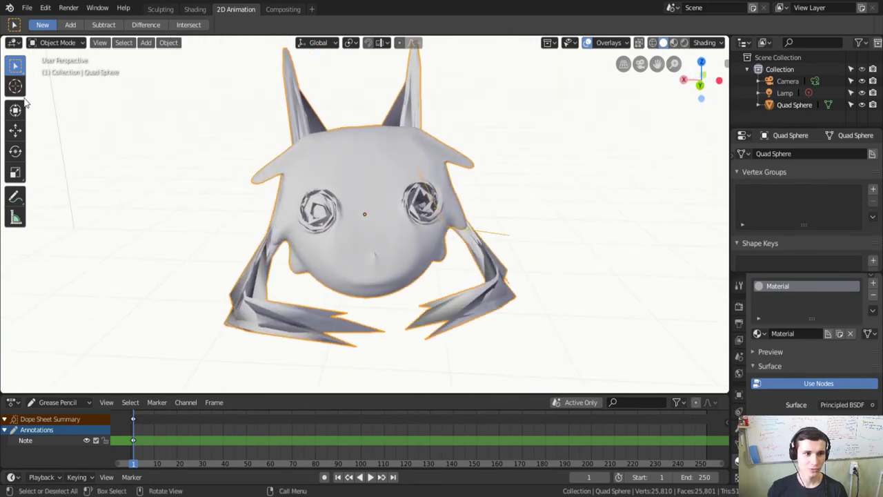
left_click(44, 42)
left_click(62, 83)
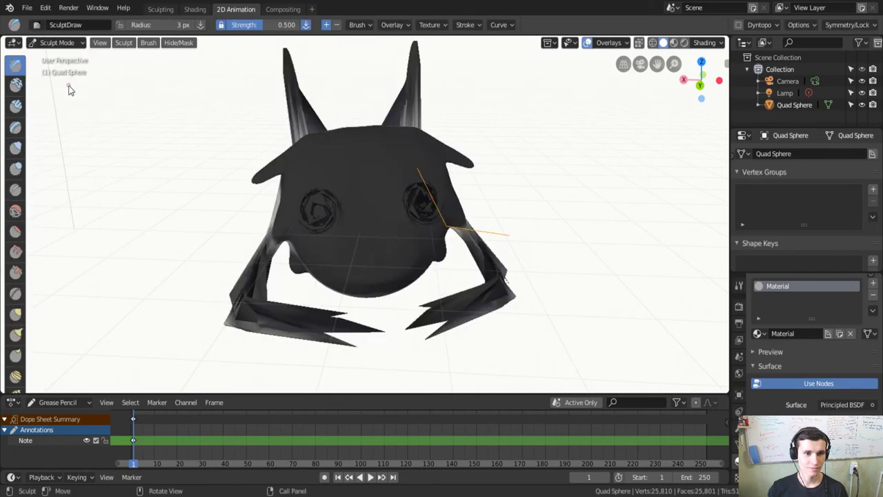
scroll(381, 260, "down", 5)
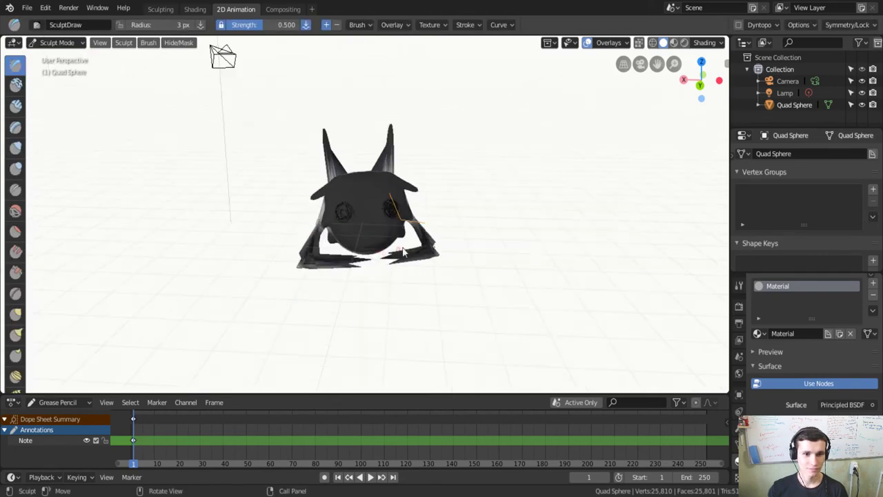
scroll(381, 259, "up", 3)
middle_click_drag(410, 253, 341, 220)
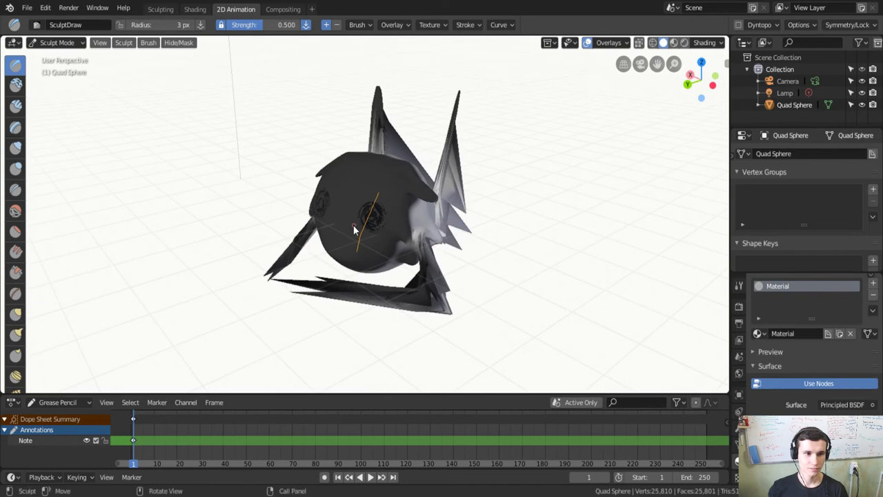
scroll(353, 229, "up", 2)
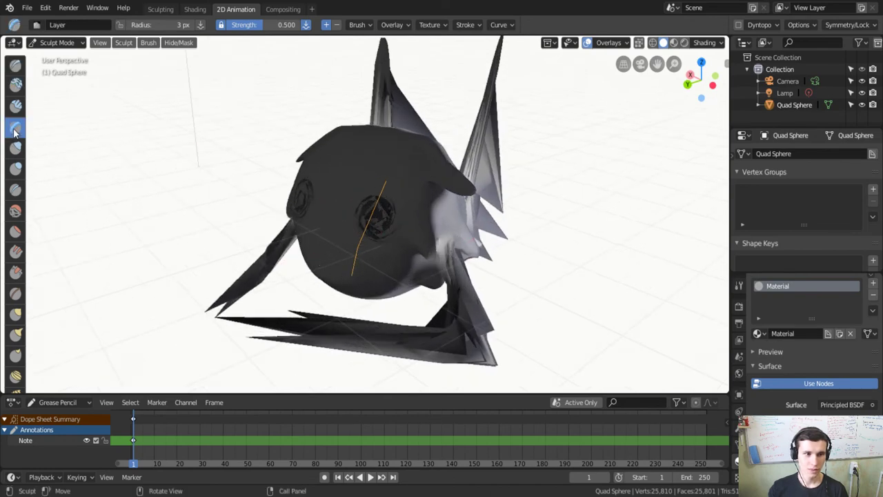
Step: Make a first Layer stroke and enlarge the brush radius to 205 px
left_click_drag(422, 252, 414, 269)
scroll(270, 184, "down", 4)
scroll(270, 184, "up", 3)
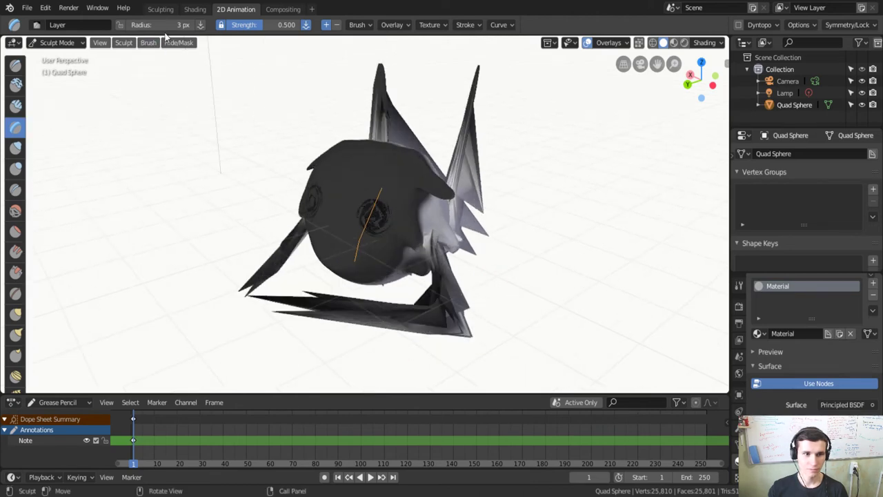
left_click_drag(427, 177, 367, 243)
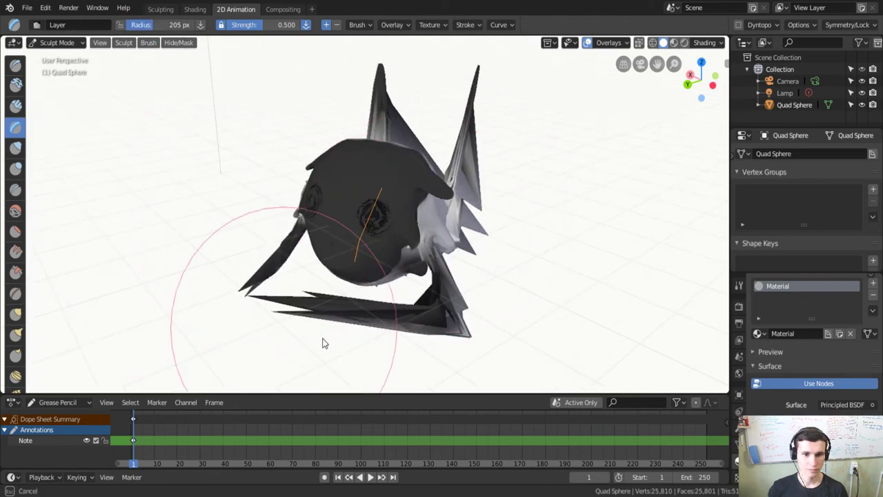
Step: Bulge out the creature's lower face with wide Layer strokes, inspecting from several angles
middle_click_drag(367, 243, 439, 314)
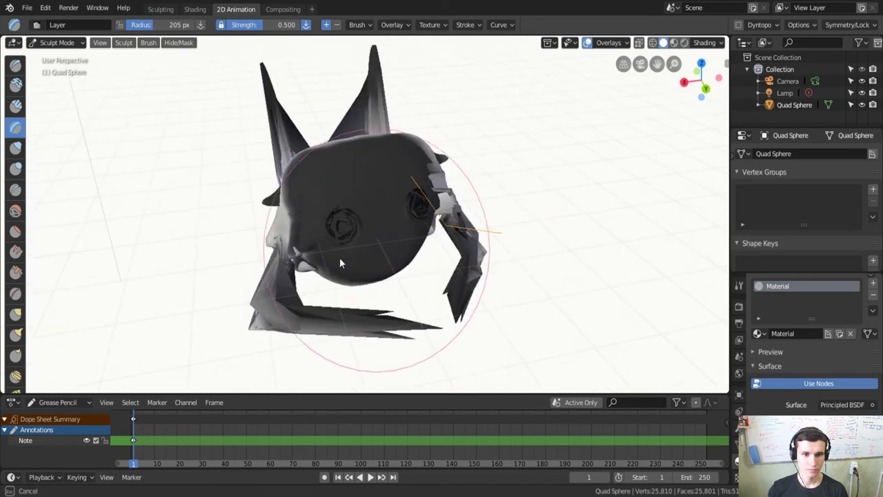
left_click_drag(440, 314, 437, 329)
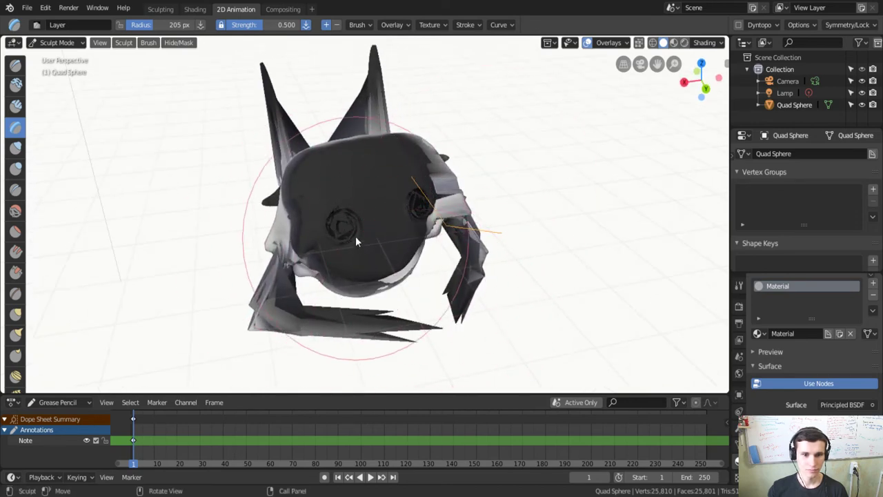
mouse_move(437, 328)
middle_mouse_down()
mouse_move(402, 244)
mouse_move(438, 266)
mouse_move(464, 335)
mouse_move(431, 289)
middle_mouse_up()
mouse_move(430, 288)
left_mouse_down()
mouse_move(444, 262)
mouse_move(424, 256)
mouse_move(404, 295)
mouse_move(435, 359)
mouse_move(316, 316)
mouse_move(325, 316)
mouse_move(351, 246)
mouse_move(476, 289)
left_mouse_up()
mouse_move(476, 290)
middle_mouse_down()
mouse_move(467, 258)
mouse_move(552, 272)
mouse_move(629, 268)
mouse_move(385, 245)
middle_mouse_up()
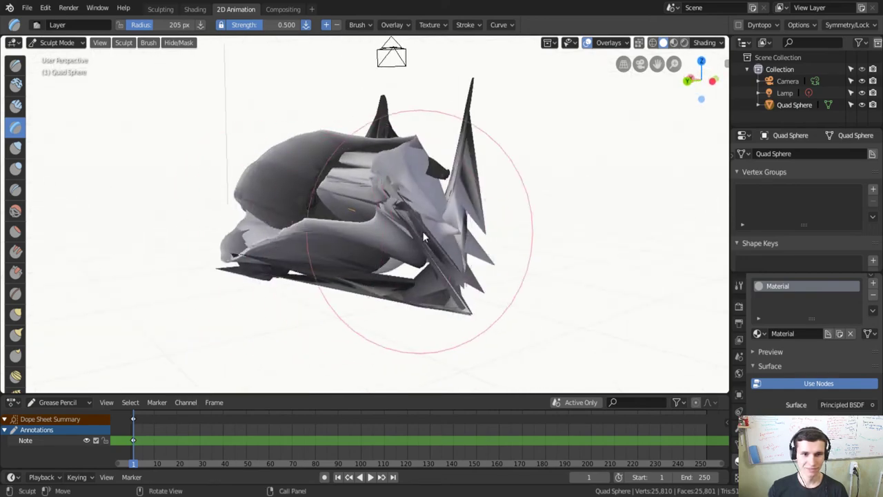
mouse_move(434, 276)
middle_mouse_down()
mouse_move(273, 291)
mouse_move(340, 118)
mouse_move(537, 350)
middle_mouse_up()
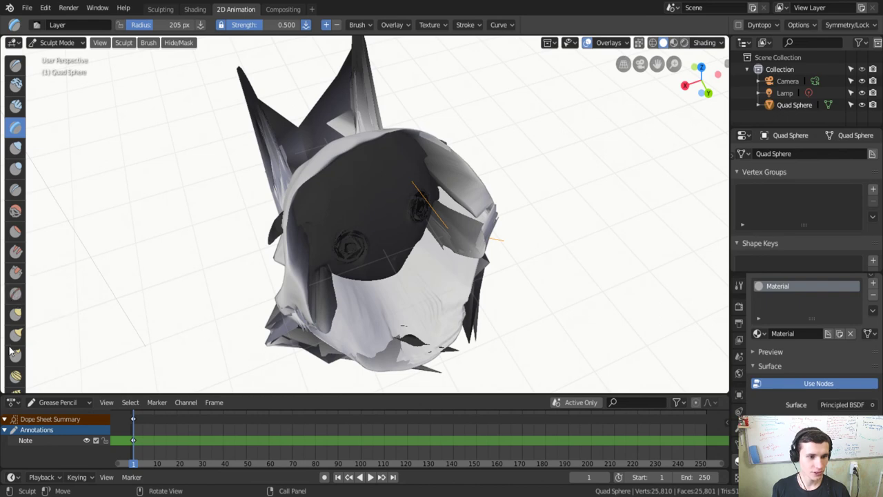
scroll(16, 376, "down", 4)
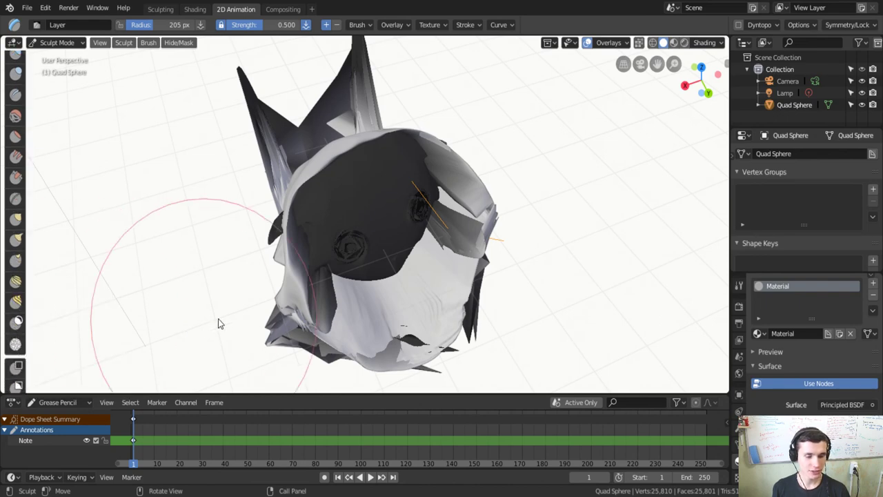
scroll(280, 319, "up", 5)
scroll(283, 319, "down", 8)
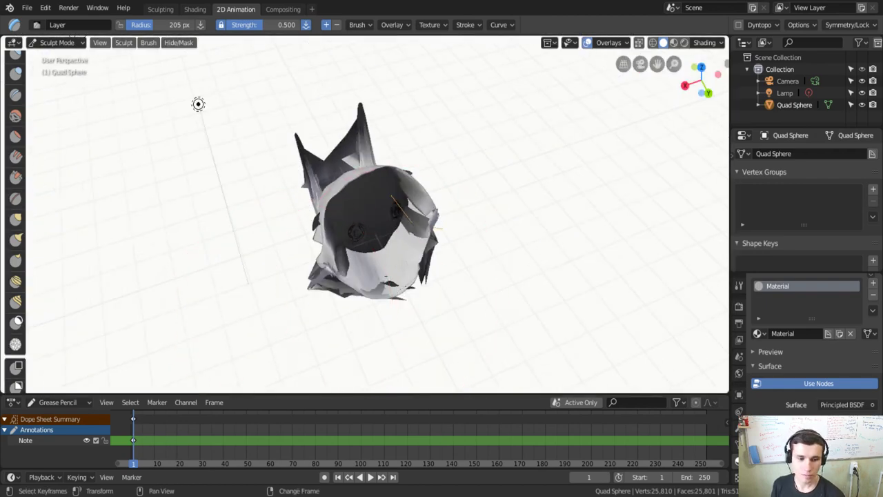